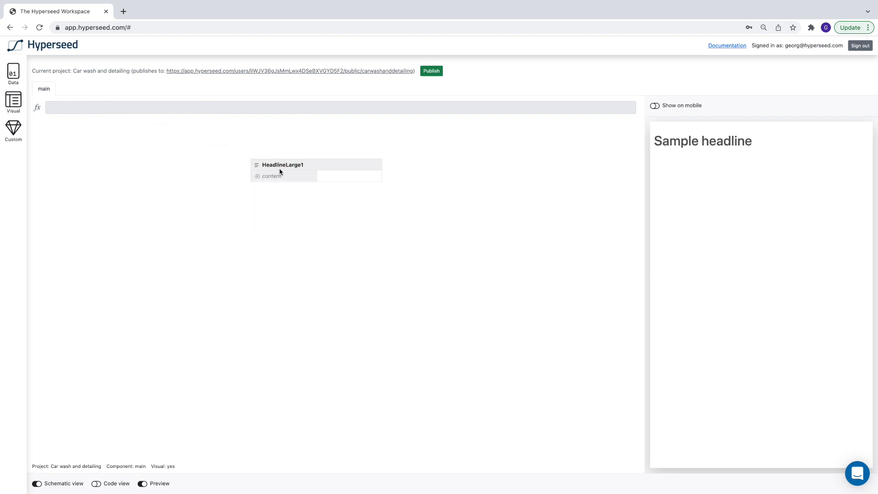
Set the headline's content to "Car wash and detailing".
click(327, 178)
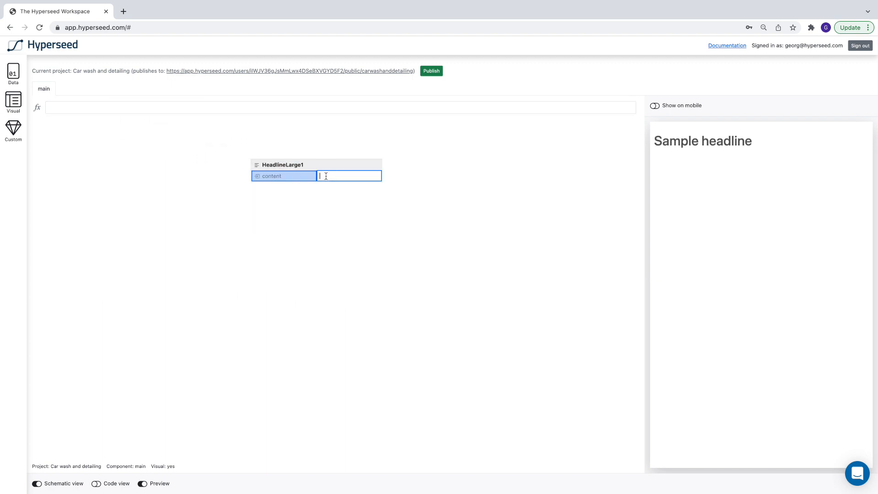
text(Car wash and detailing)
key(Return)
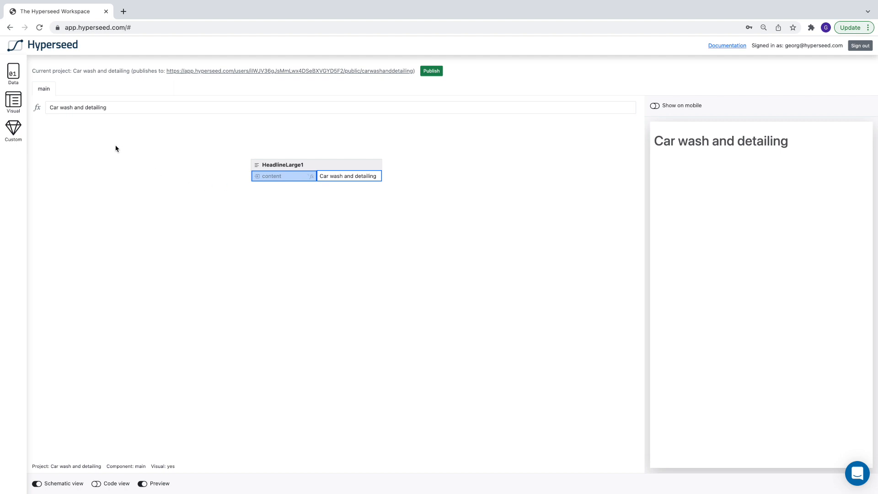
Add a VisualRow below the headline and rename it CarWash.
click(13, 102)
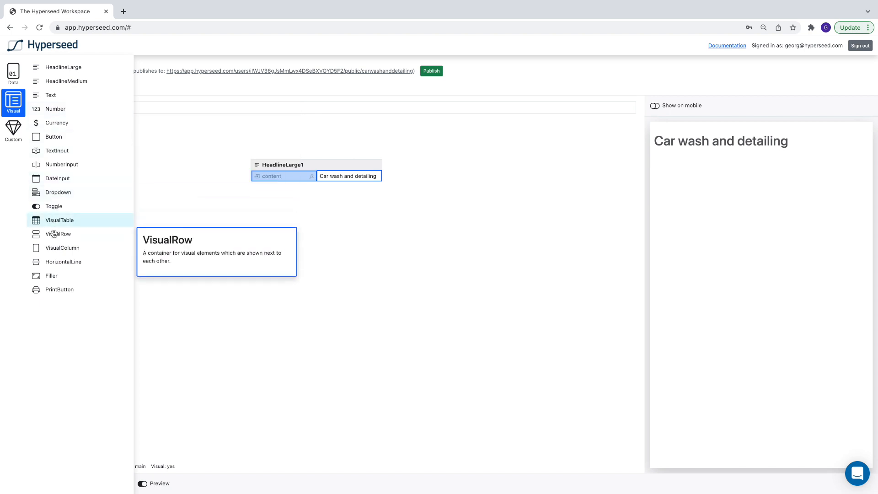
drag(52, 235, 251, 200)
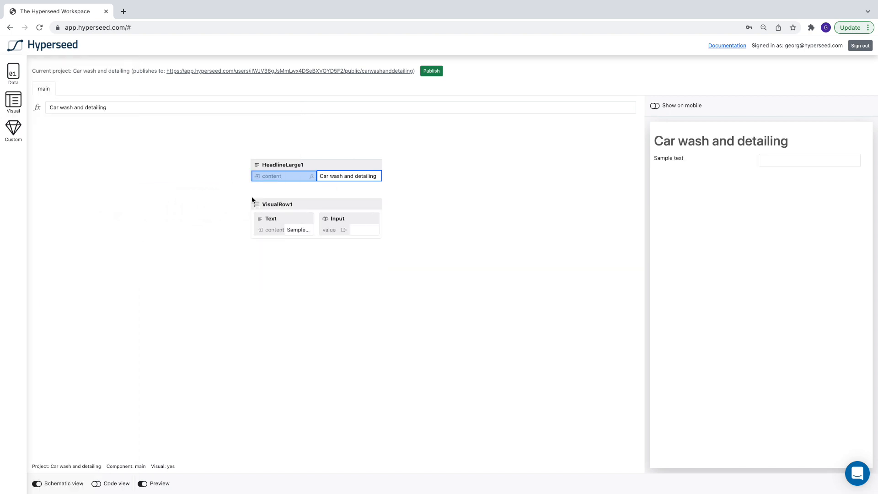
double_click(288, 204)
text(CarWash)
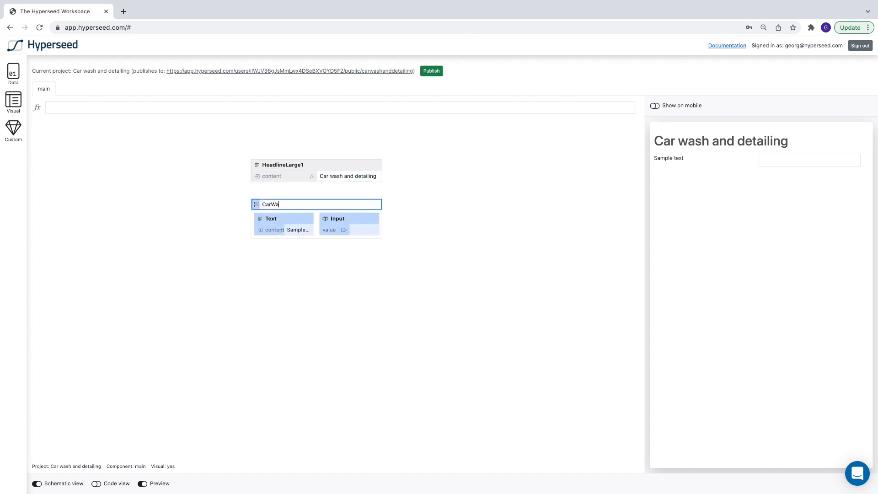
key(Return)
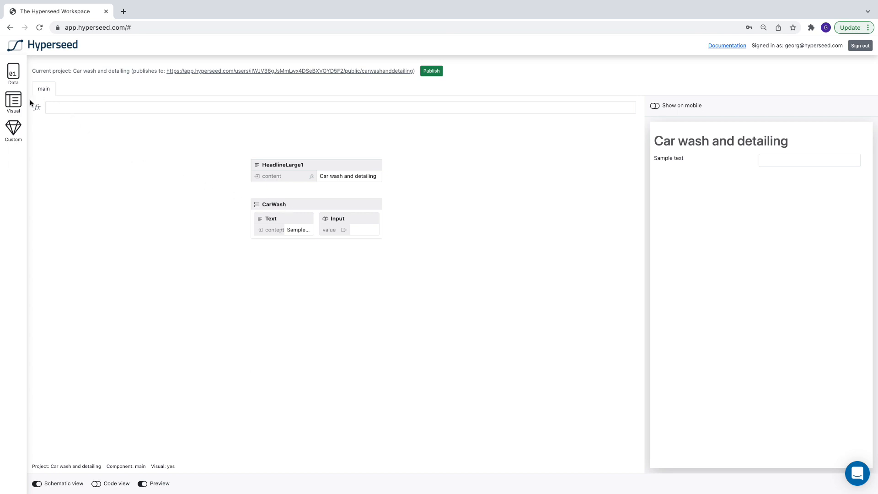
Add a second VisualRow beneath the CarWash row and rename it CarDetailing.
click(8, 103)
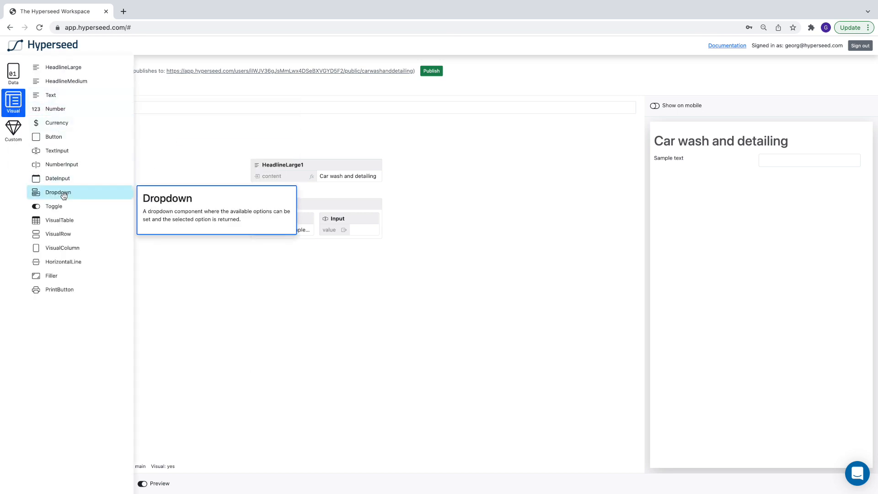
click(53, 237)
drag(53, 237, 251, 267)
double_click(278, 271)
text(CarDetailing)
key(Return)
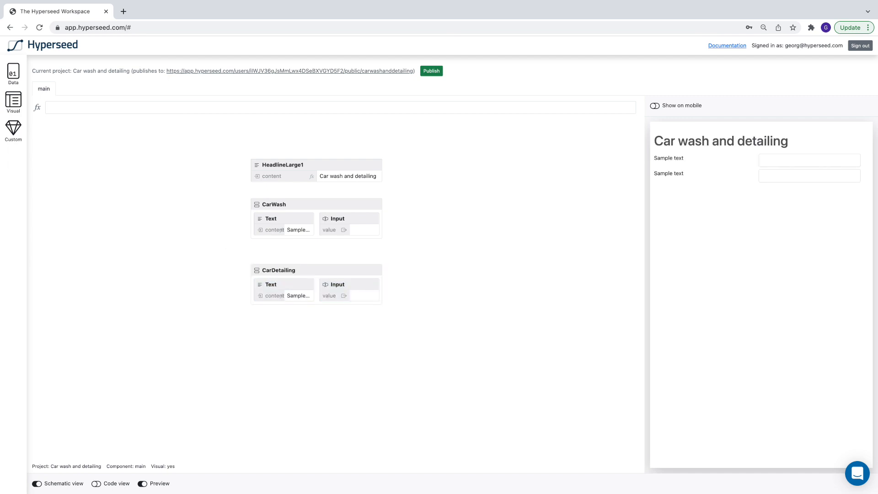
Replace the Input in the CarWash row with a Dropdown component.
click(358, 221)
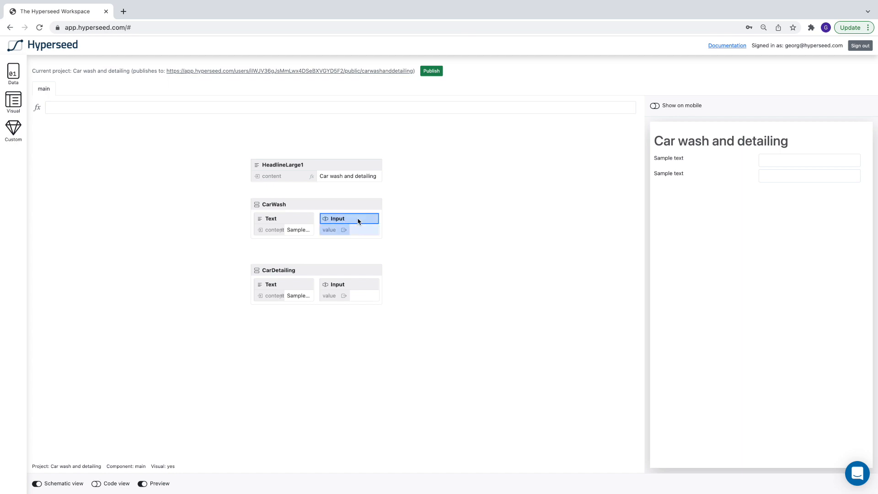
key(Delete)
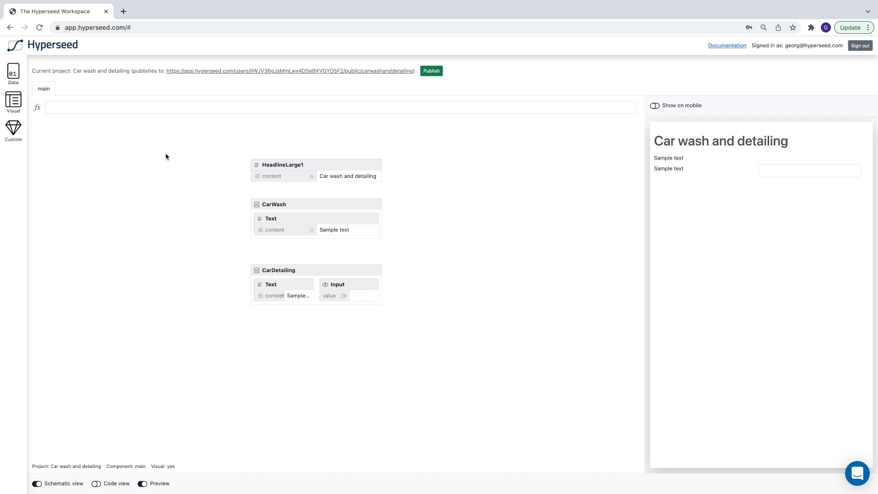
click(13, 103)
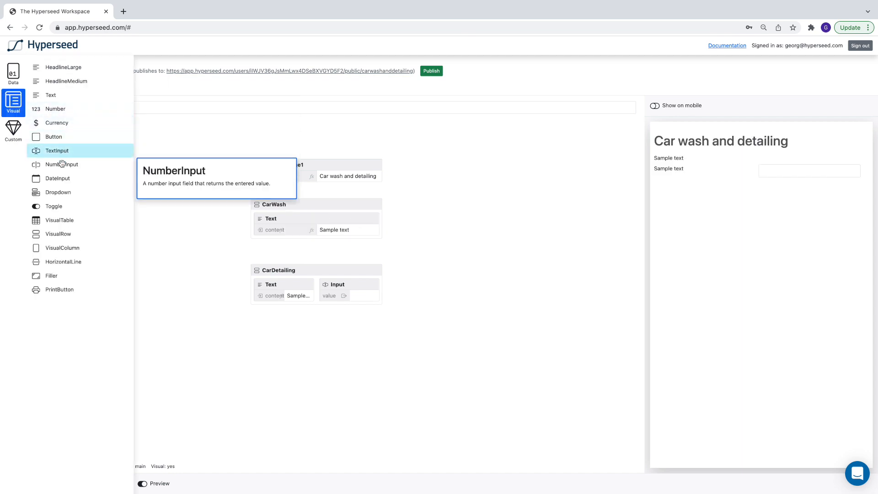
drag(56, 192, 284, 206)
Add a Currency component to the CarWash row and widen the row to fit its three elements.
click(7, 103)
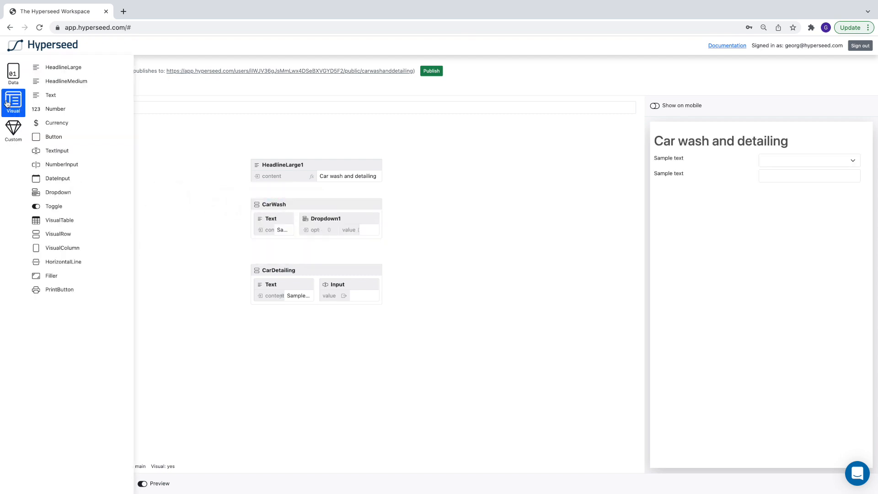
drag(51, 123, 280, 202)
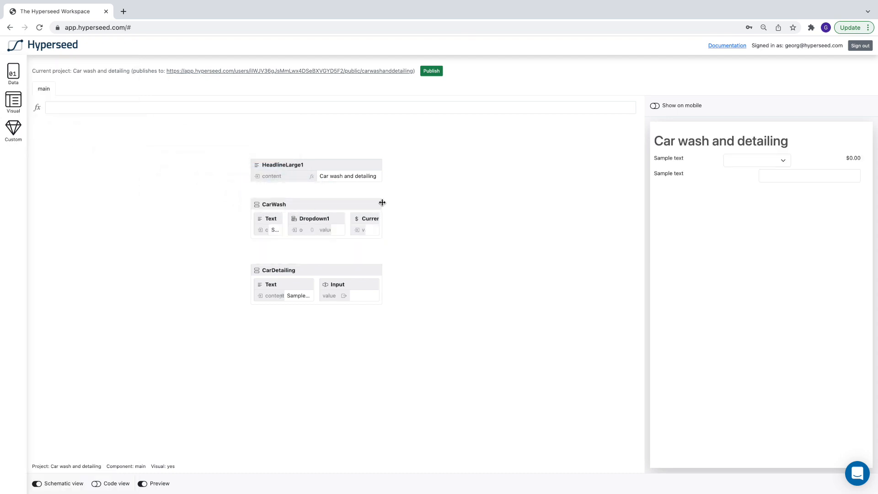
drag(383, 202, 548, 207)
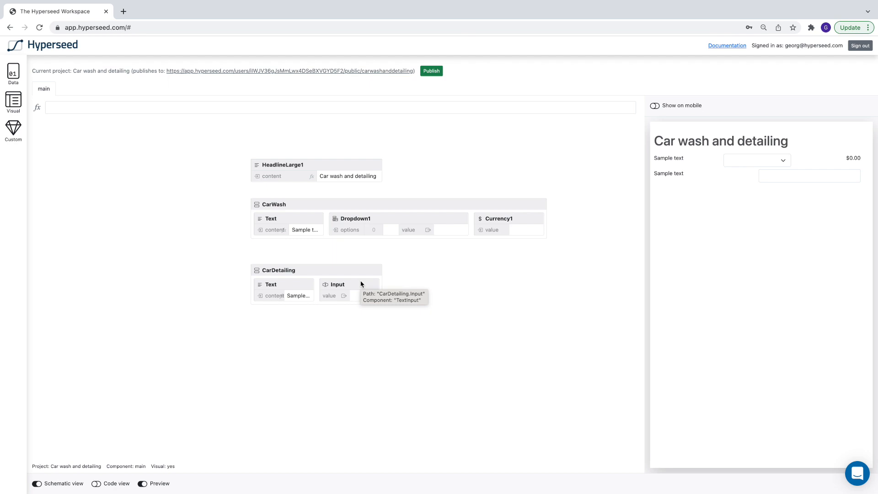
Create a visual custom component named ProductSelector.
click(8, 133)
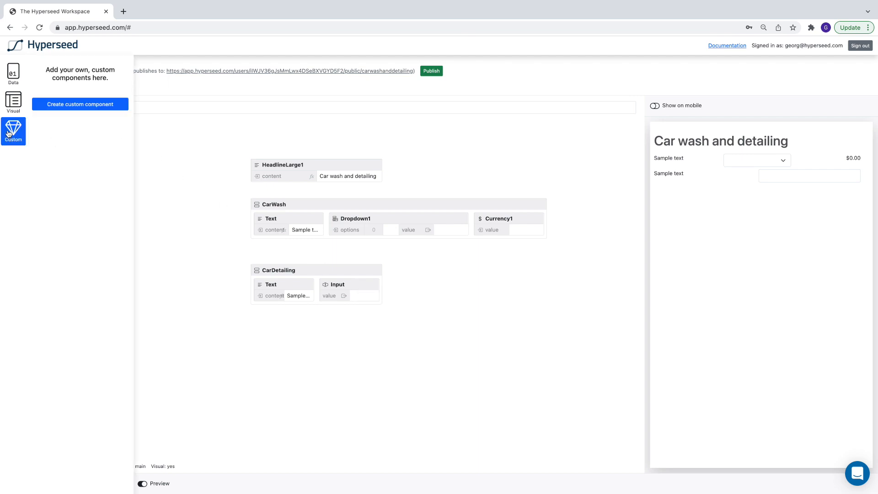
click(66, 105)
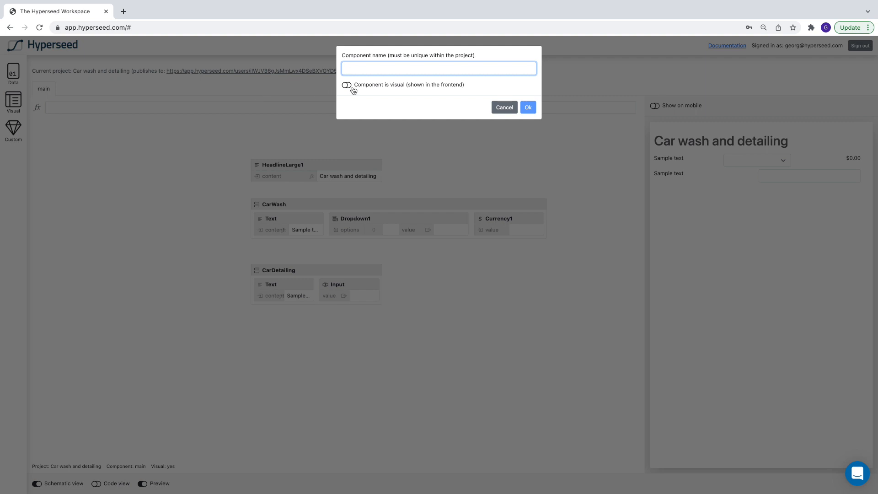
text(ProductSelector)
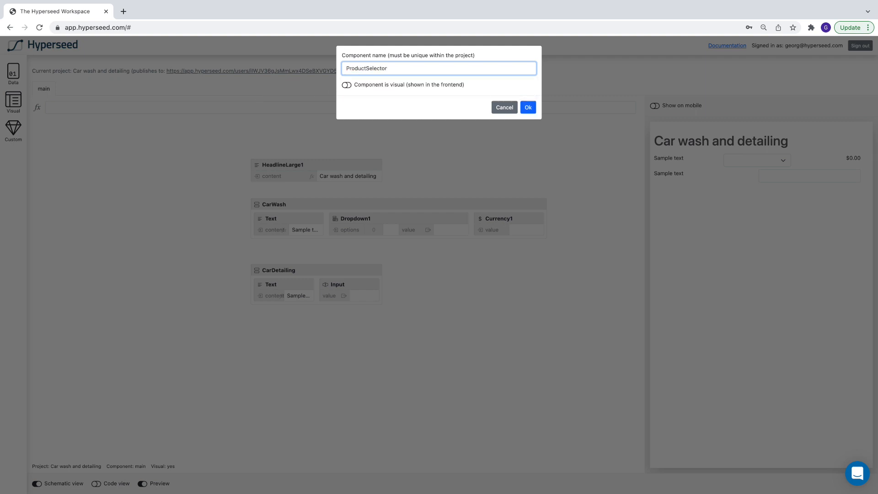
click(346, 85)
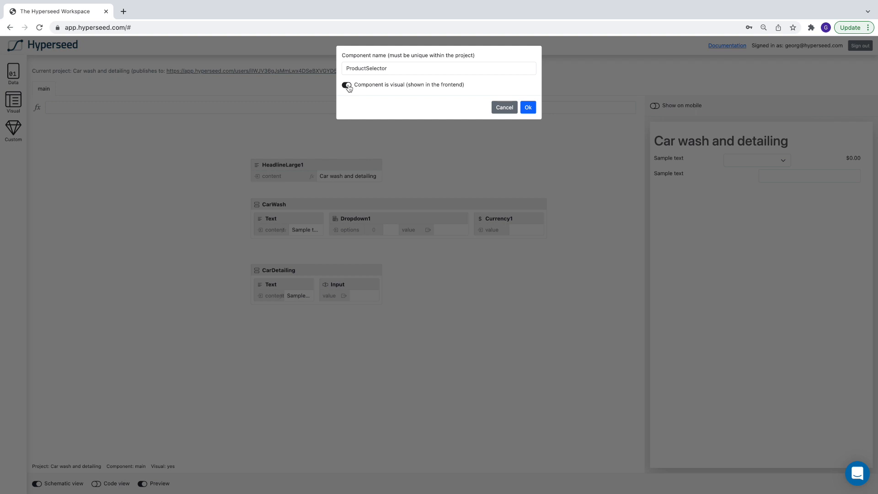
click(527, 108)
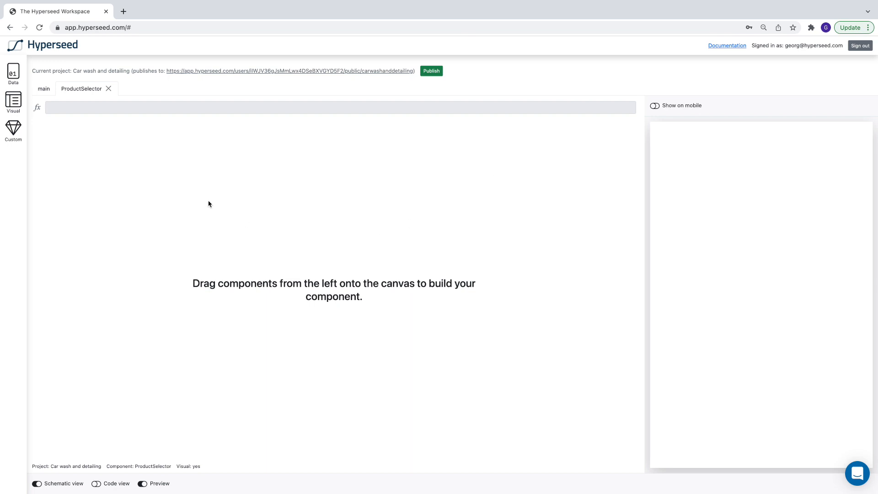
Add a VisualRow to the ProductSelector canvas and rename it UserInterface.
click(15, 100)
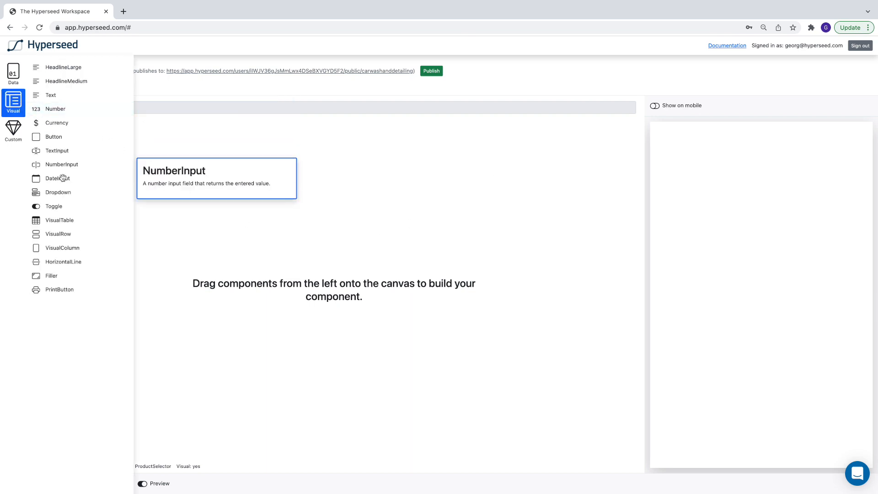
drag(57, 233, 313, 162)
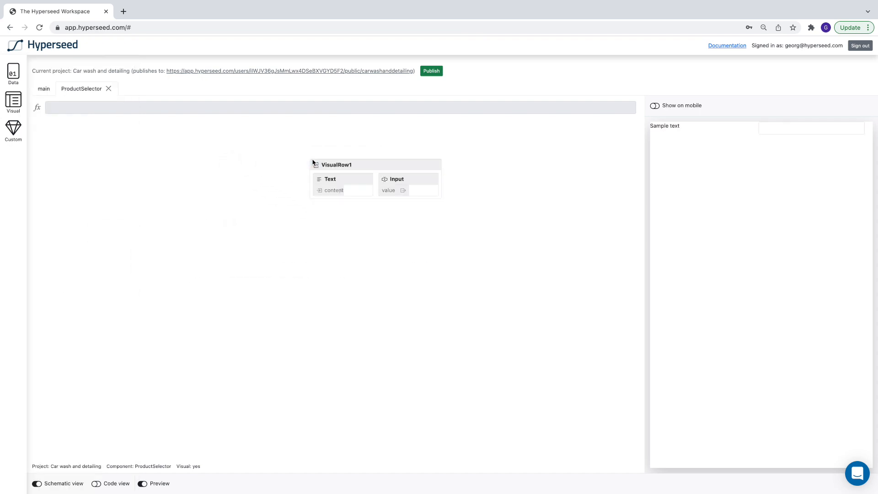
double_click(338, 165)
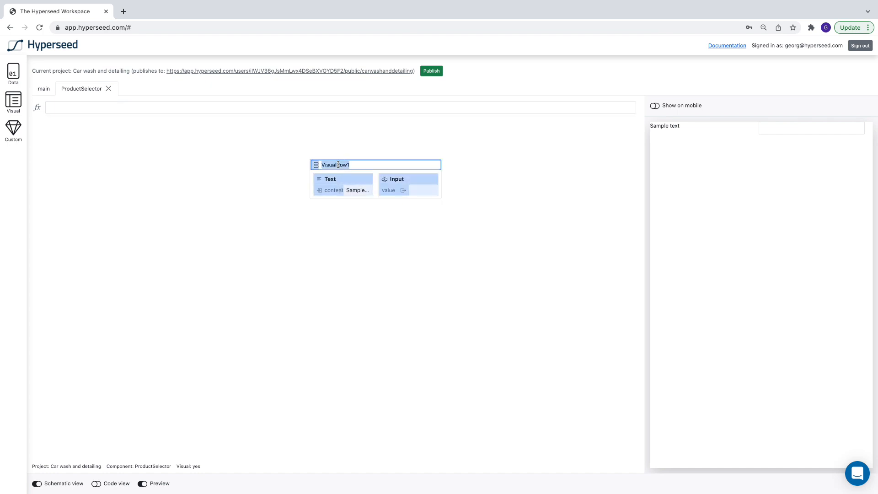
text(UserInterface)
key(Return)
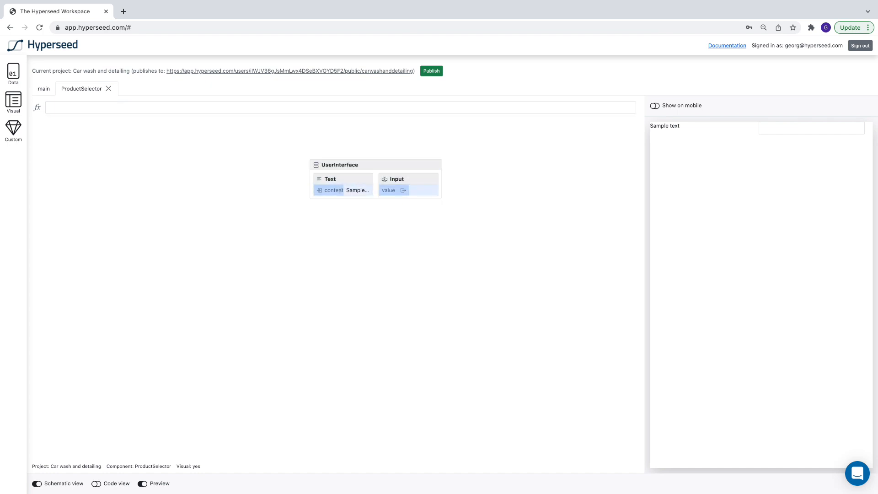
Delete the Input from the UserInterface row and rename its Text element ProductDisplay.
click(405, 182)
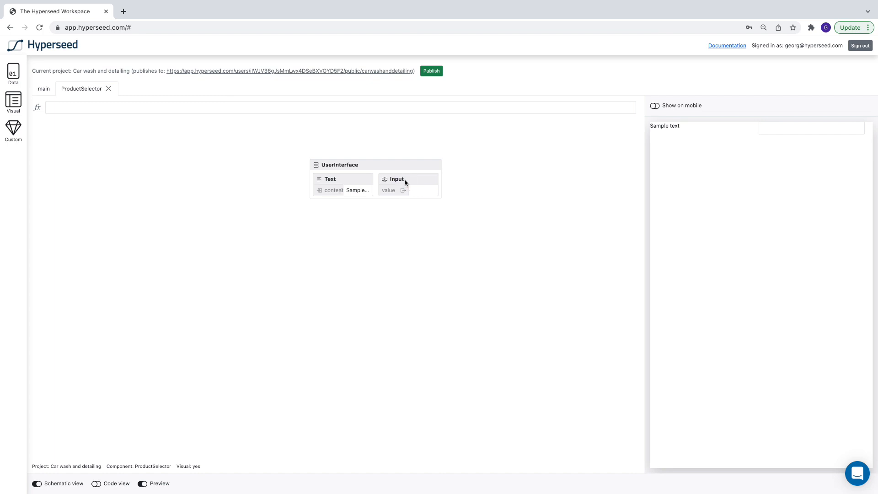
key(Delete)
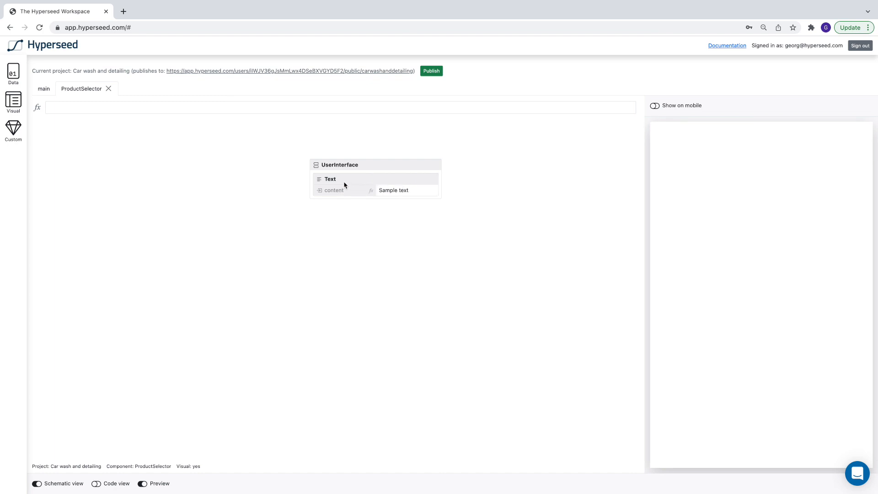
double_click(330, 180)
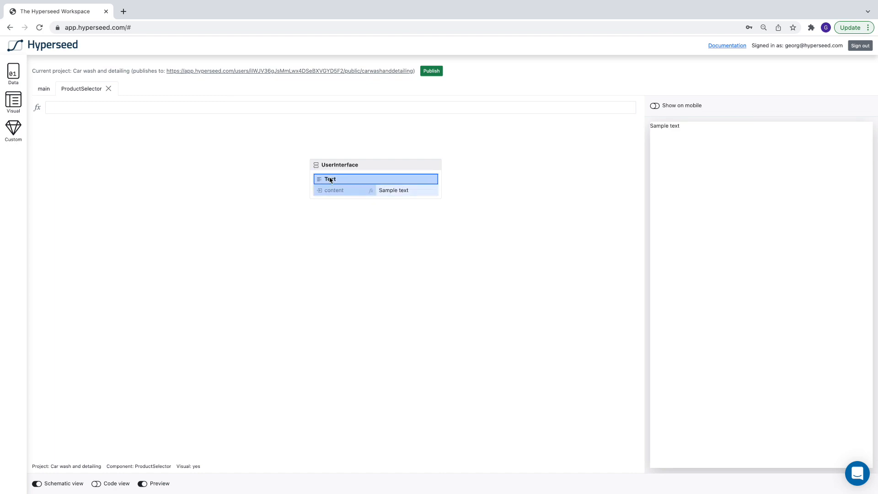
text(ProductDisplay)
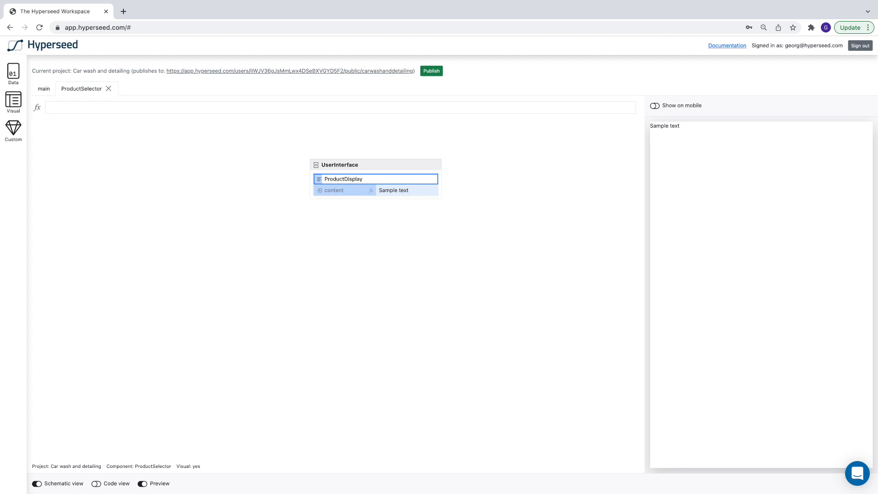
key(Return)
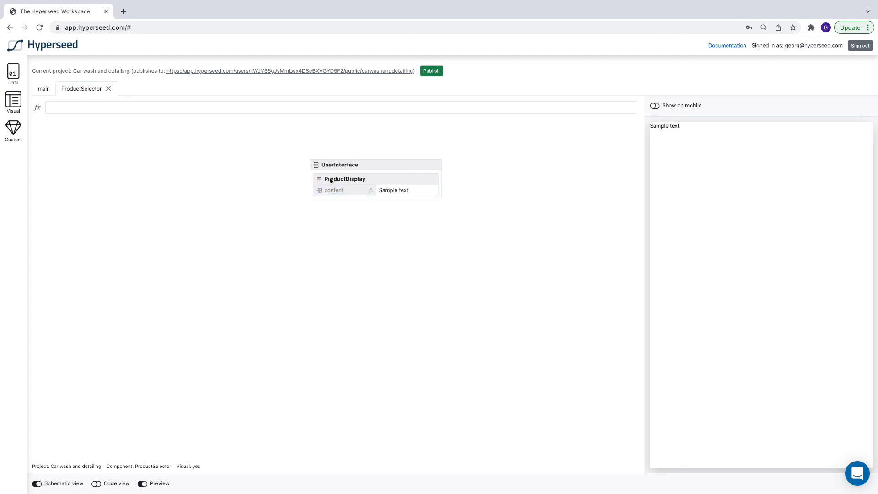
Add a Dropdown and a Currency component to the UserInterface row and widen the row.
click(13, 101)
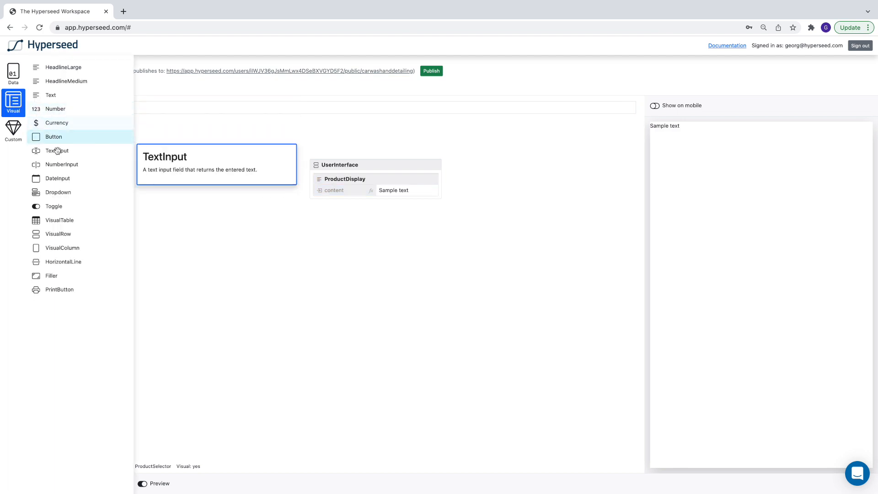
drag(57, 194, 354, 169)
click(14, 100)
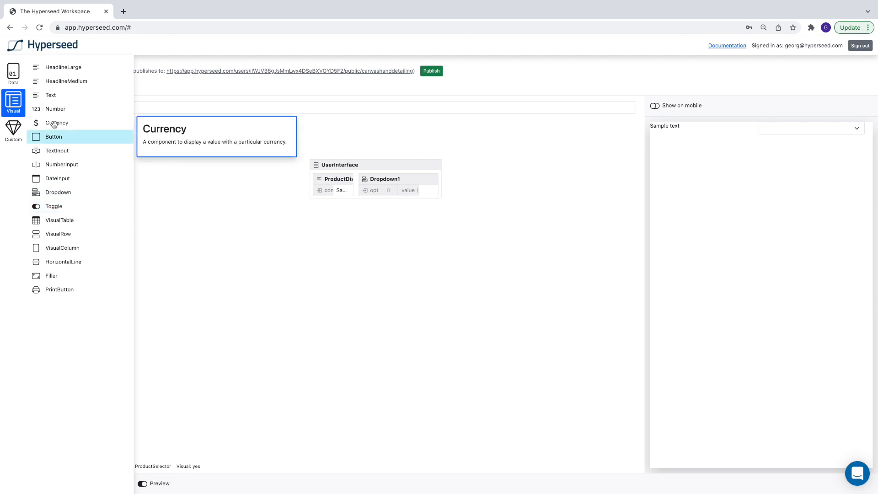
drag(55, 122, 361, 163)
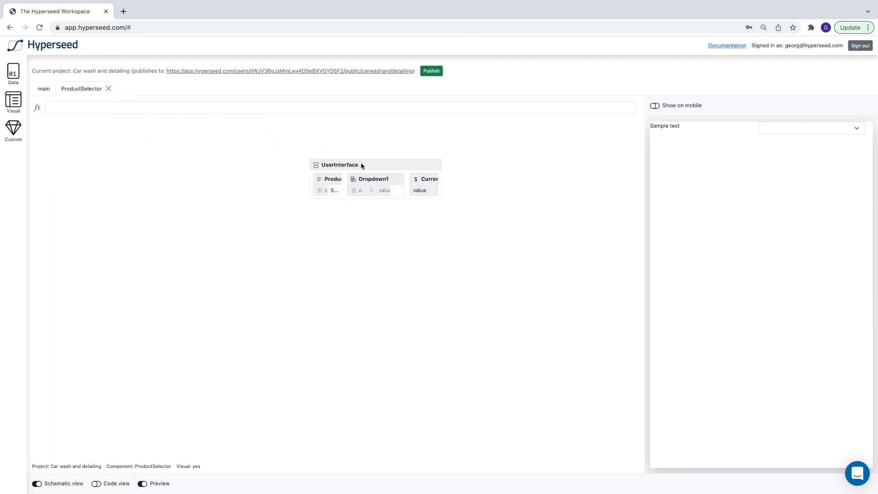
drag(441, 162, 554, 164)
Rename the row's dropdown Selector.
double_click(405, 179)
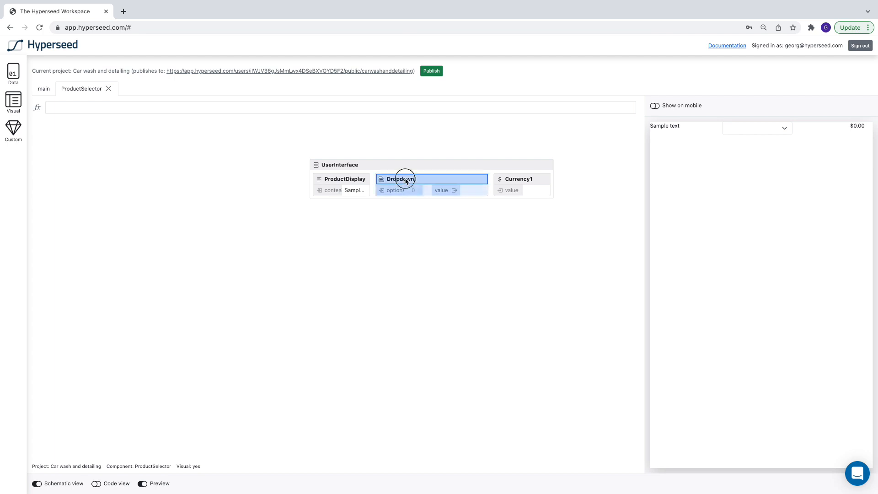
text(Selector)
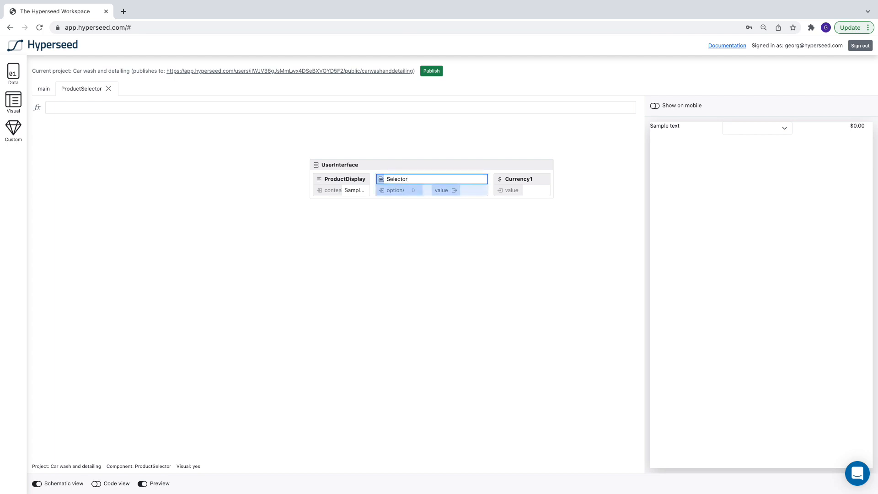
key(Return)
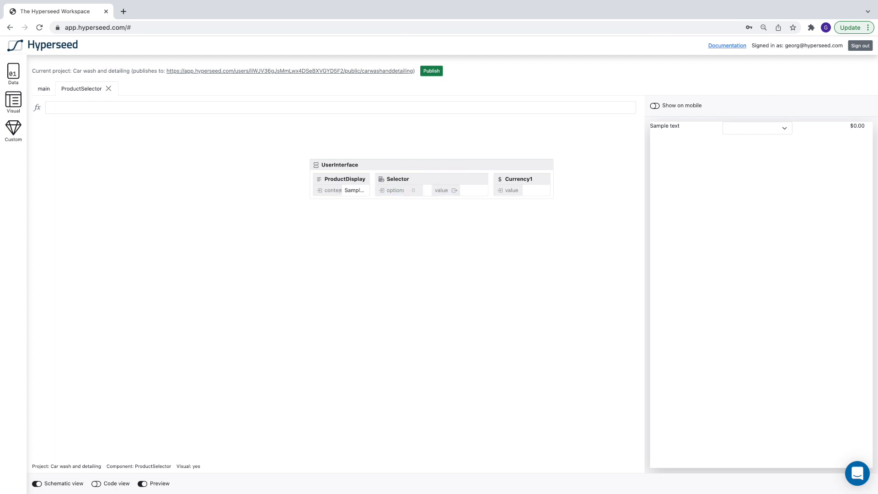
Rename the row's currency element PriceDisplay.
double_click(515, 179)
text(PriceDisplay)
key(Return)
Add an Input to the component's canvas and name it ProductName.
click(12, 75)
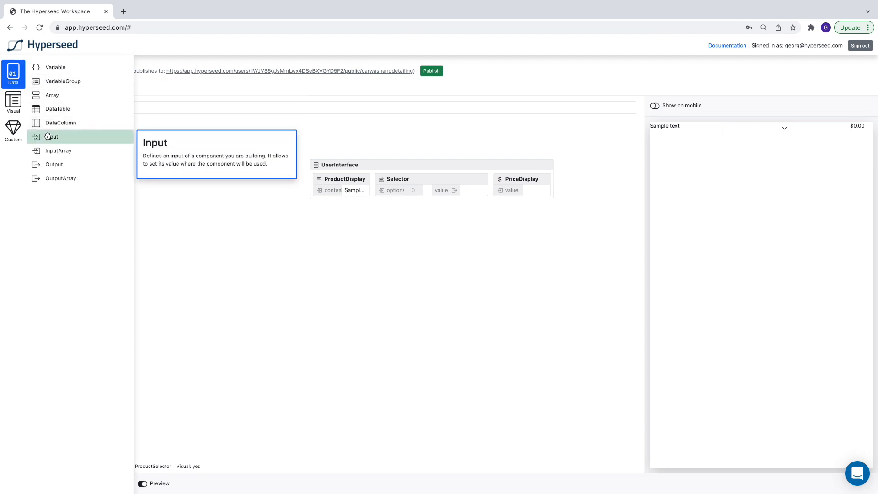
drag(47, 136, 89, 164)
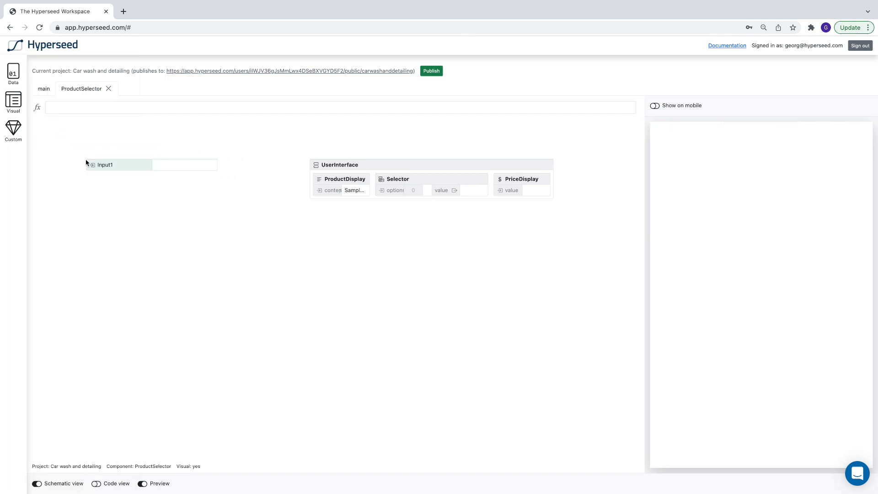
double_click(110, 165)
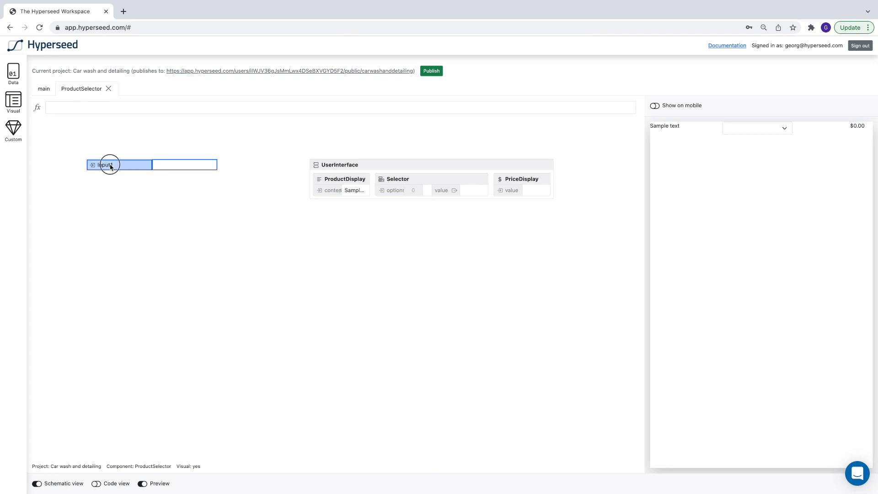
text(ProductName)
key(Return)
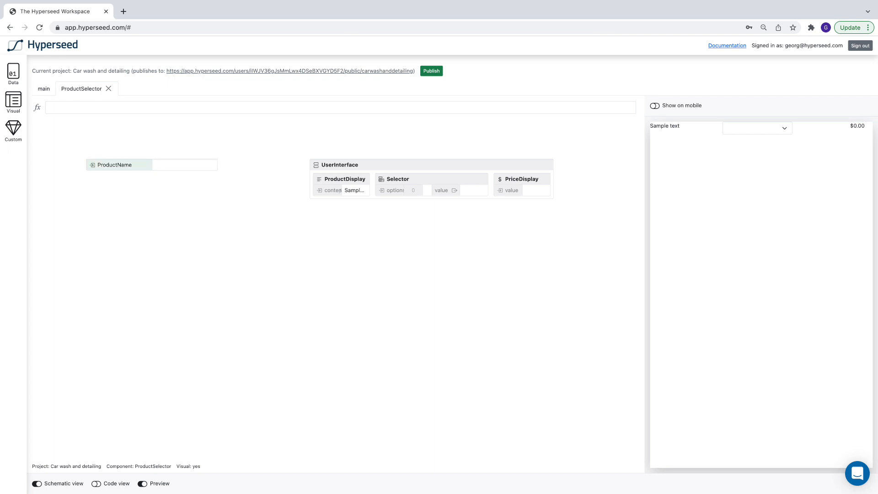
Add an InputArray to the canvas and name it Choices.
click(13, 75)
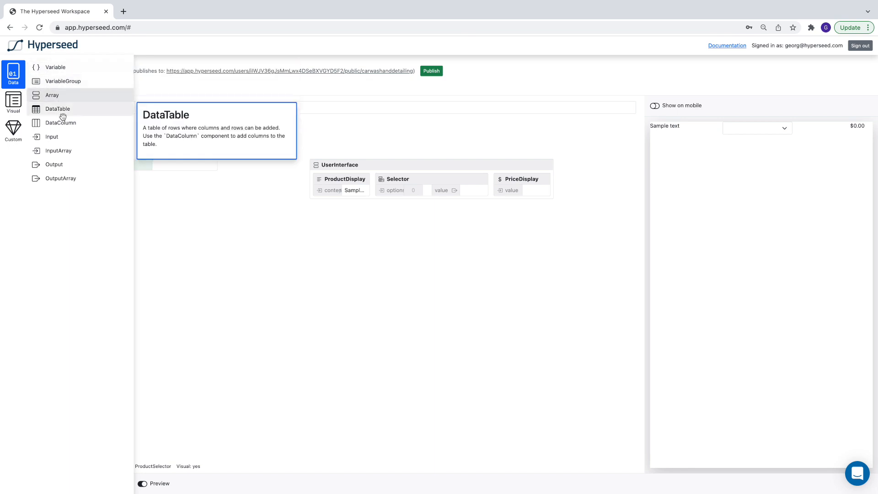
drag(60, 151, 86, 190)
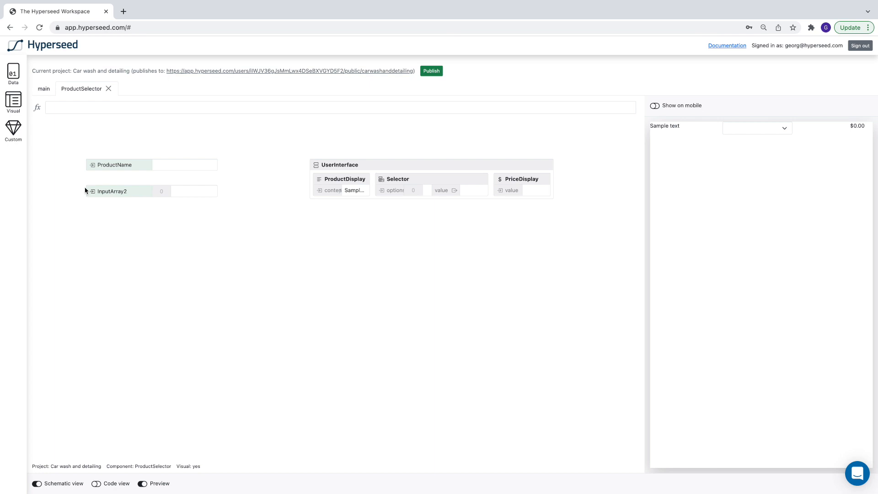
double_click(106, 190)
text(Choices)
key(Return)
Add an input column named Name to the Choices array.
click(13, 73)
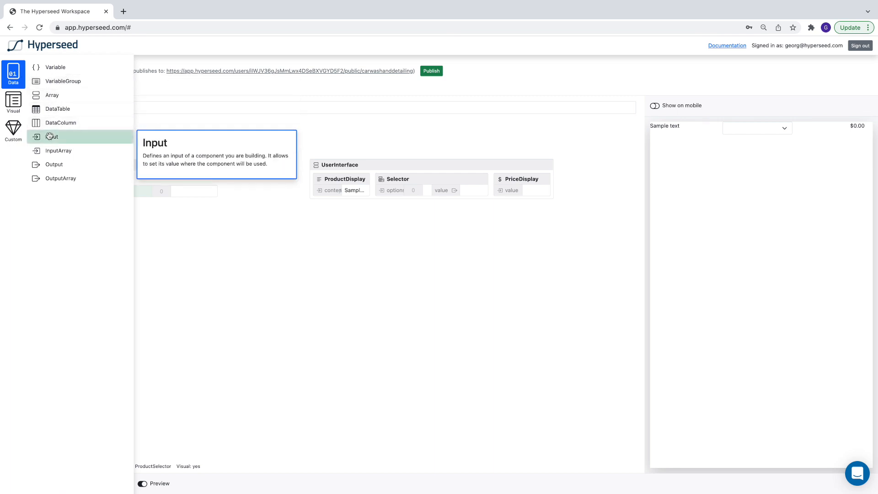
drag(49, 136, 110, 190)
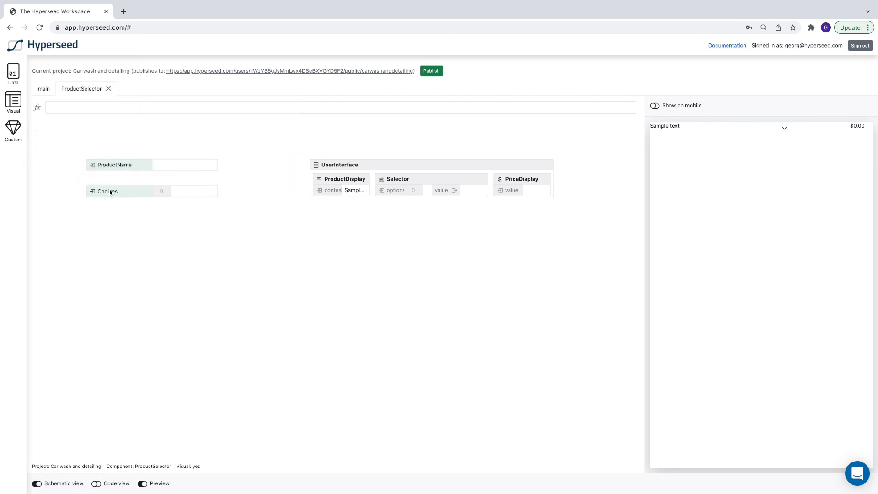
double_click(128, 205)
text(Name)
key(Return)
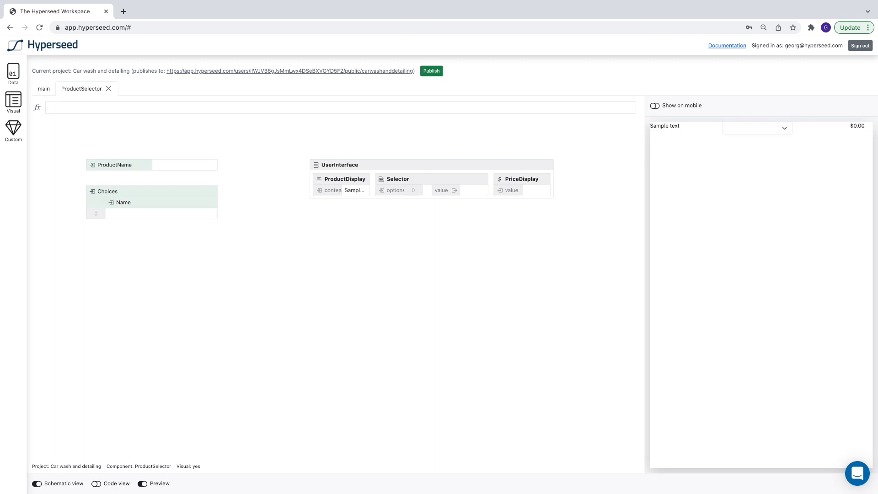
Add a second input column named Price to the Choices array.
click(17, 103)
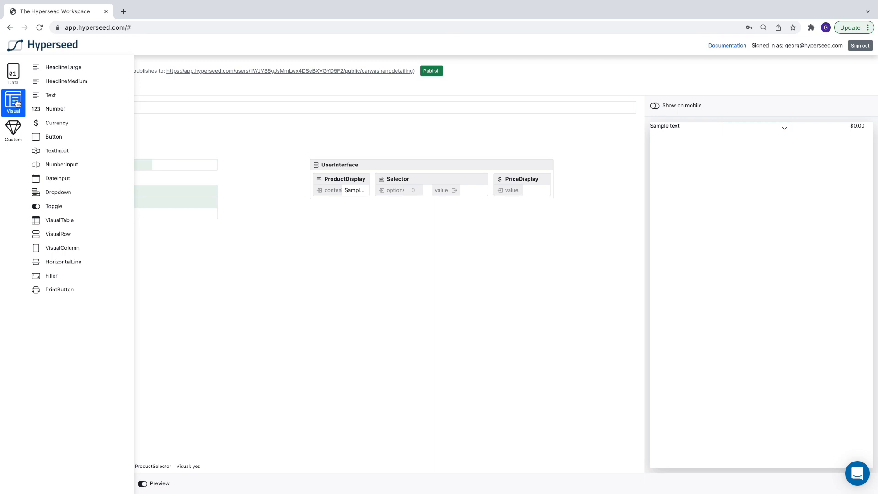
click(13, 74)
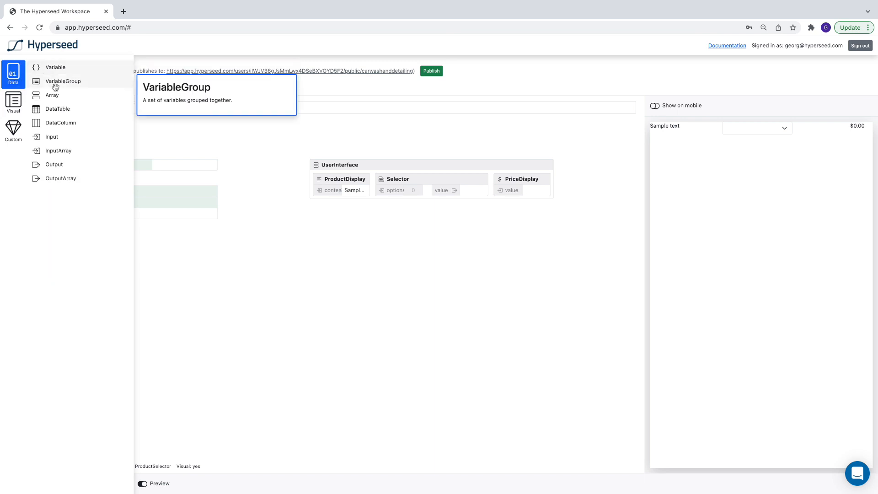
drag(54, 137, 124, 192)
click(188, 205)
text(Price)
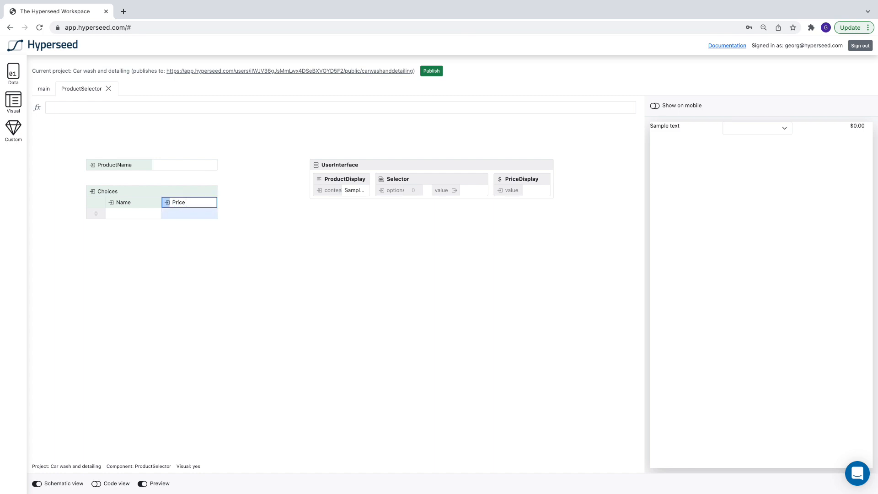
key(Return)
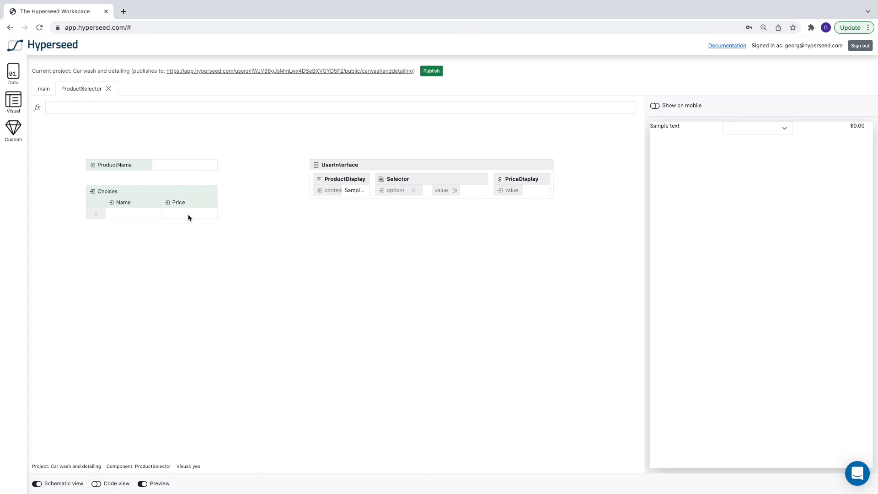
Rearrange the ProductName input, Choices array and UserInterface row on the canvas.
drag(120, 163, 80, 144)
drag(131, 194, 96, 172)
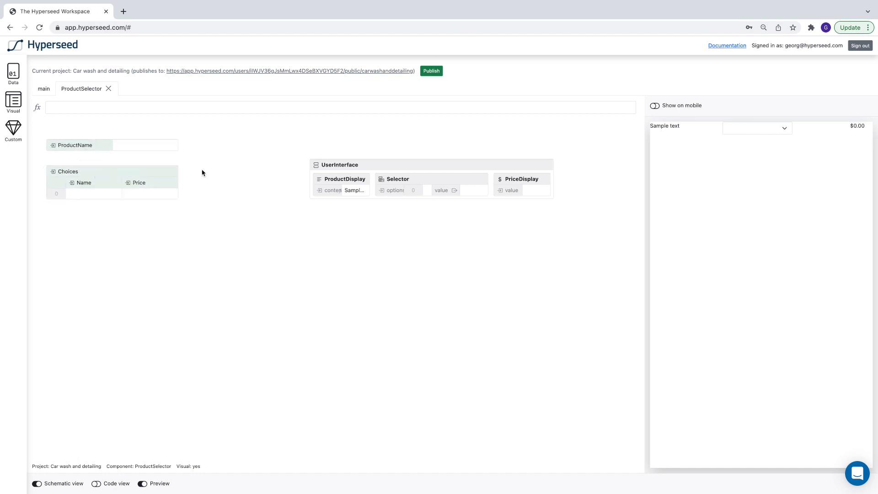
drag(416, 167, 322, 144)
Add an Output to the canvas and name it PriceOfChoice.
click(23, 77)
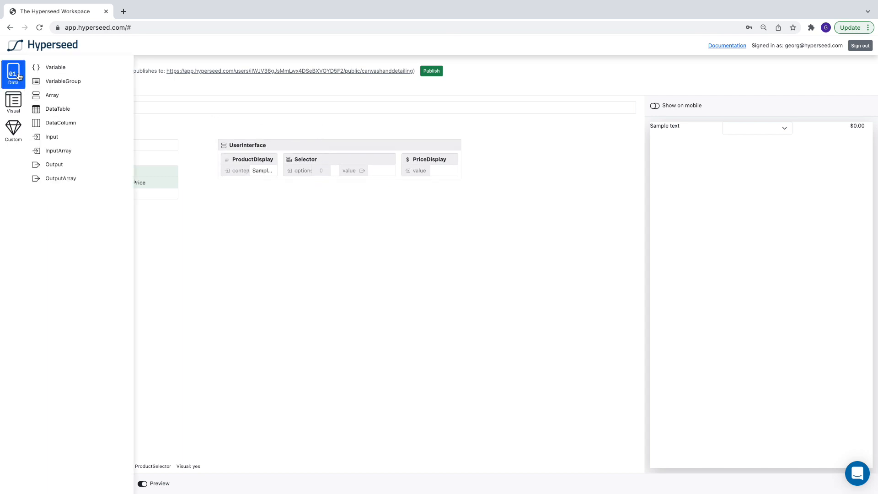
drag(54, 165, 499, 143)
double_click(518, 145)
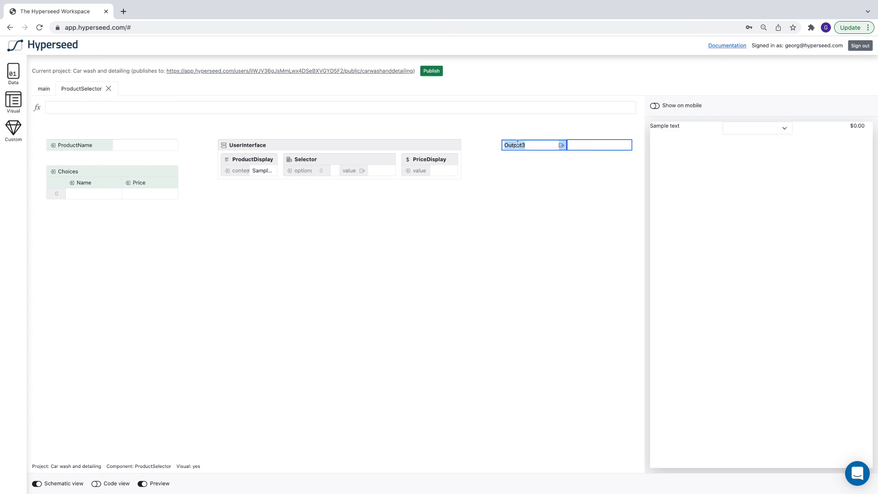
text(PriceOfChoice)
key(Return)
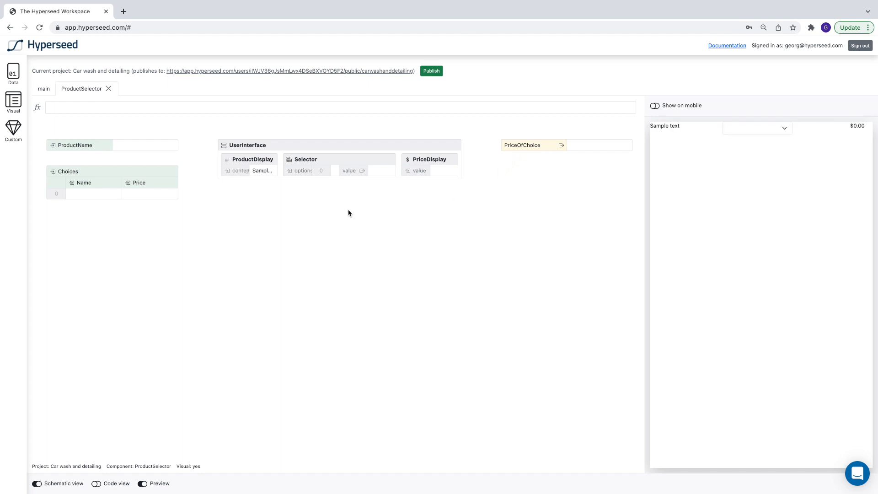
Set the ProductName input's sample value to "Name of product".
click(142, 147)
text(Name of product)
key(Return)
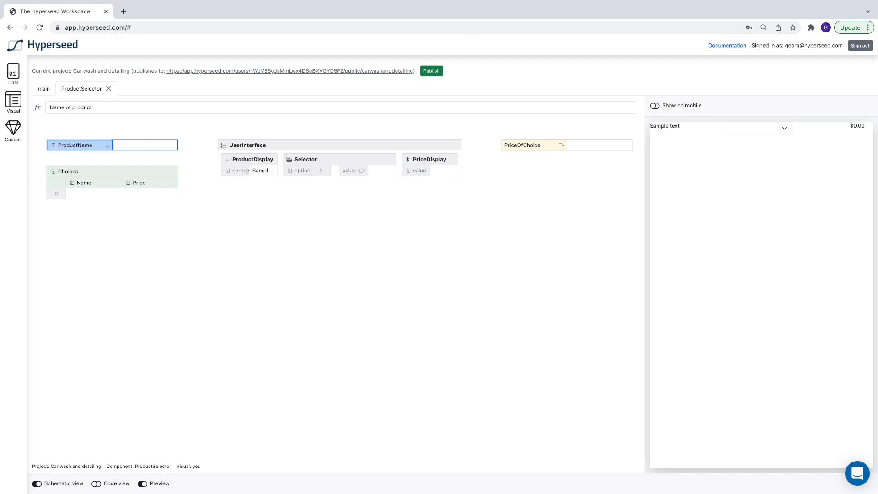
Fill the Choices array with sample rows Choice 1 priced 100 and Choice 2 priced 150.
click(86, 196)
text(Choice 1)
key(Tab)
text(100)
click(86, 206)
text(Choice 2)
click(131, 207)
text(150)
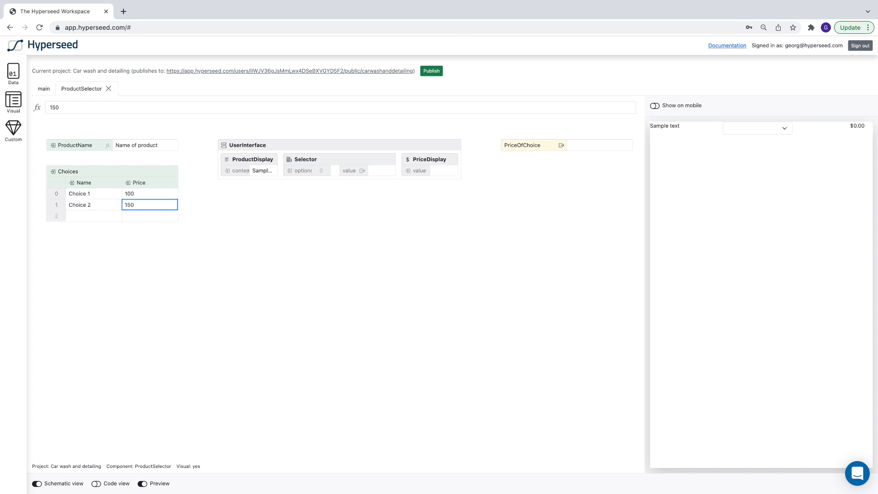
Set the ProductDisplay content to the formula = ProductName.
click(240, 171)
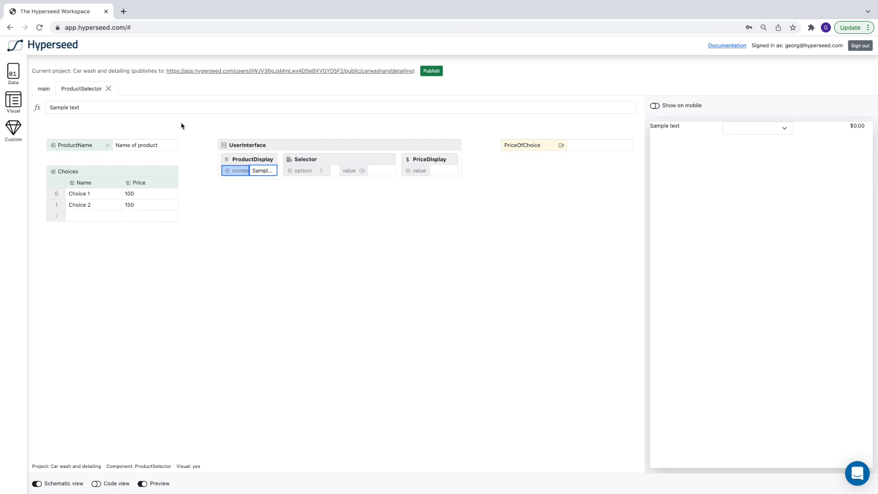
double_click(166, 108)
click(167, 108)
triple_click(166, 108)
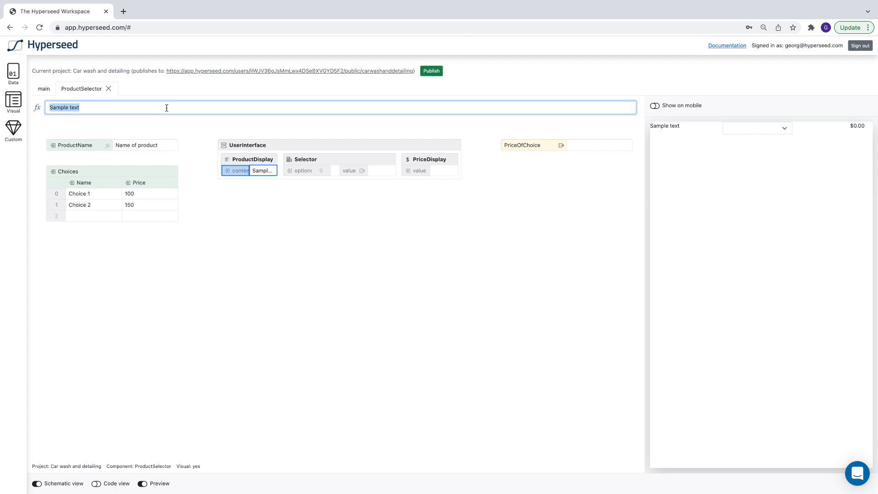
text(= Pro)
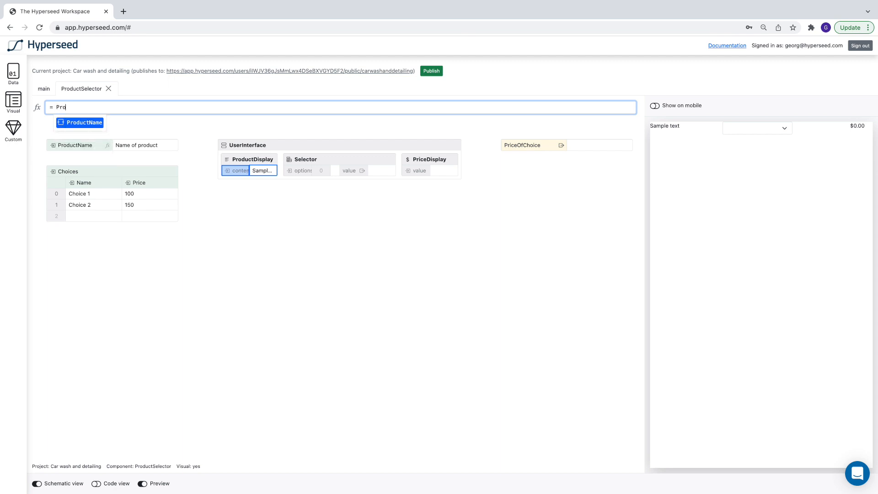
key(Return)
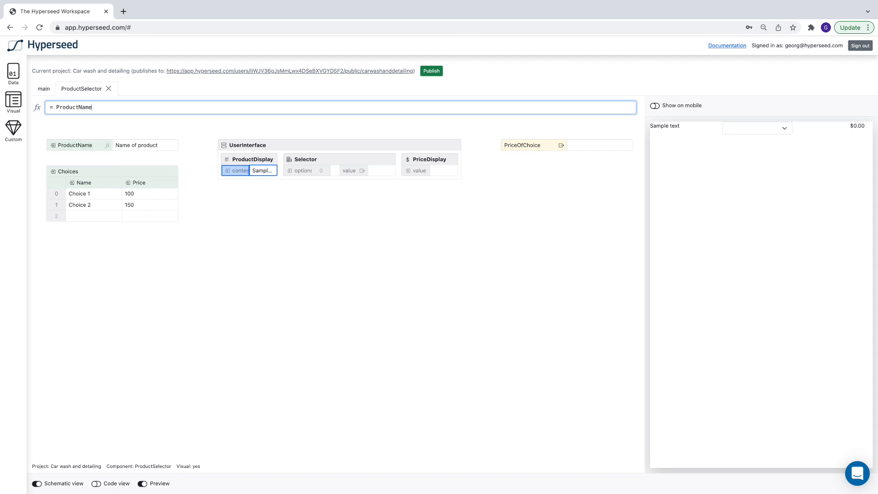
key(Return)
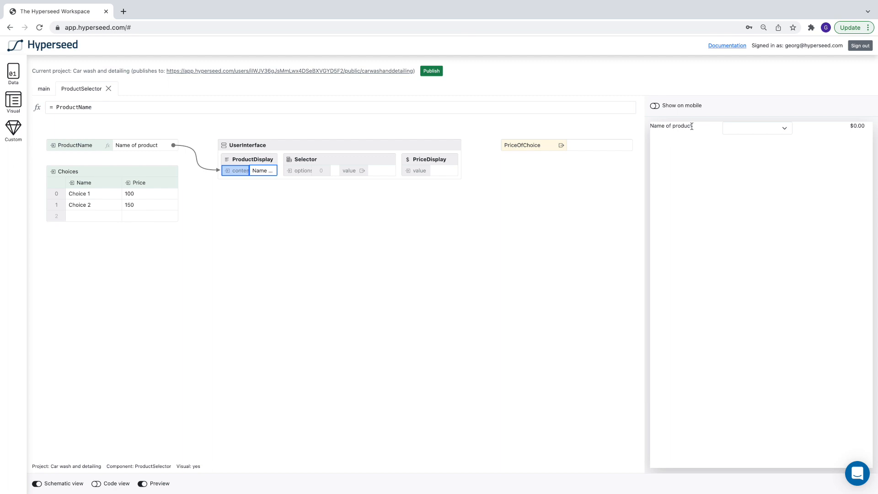
Set the Selector's options to the formula = Choices.Name.
click(293, 171)
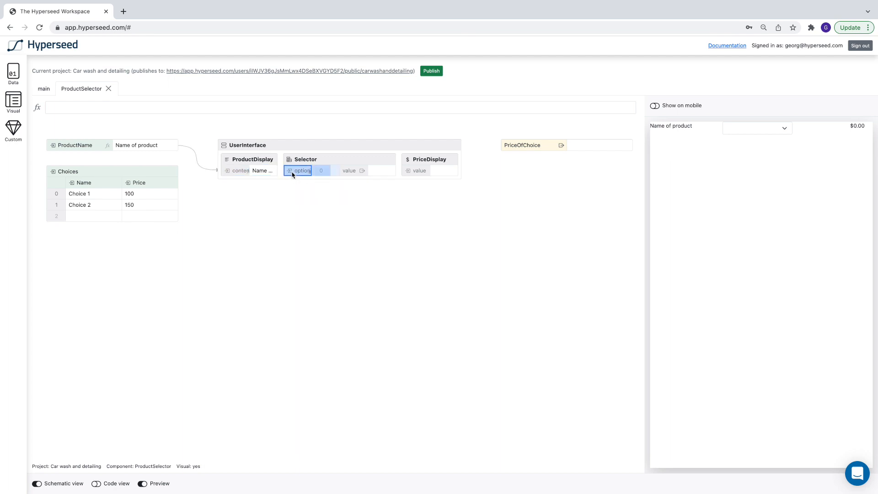
click(277, 109)
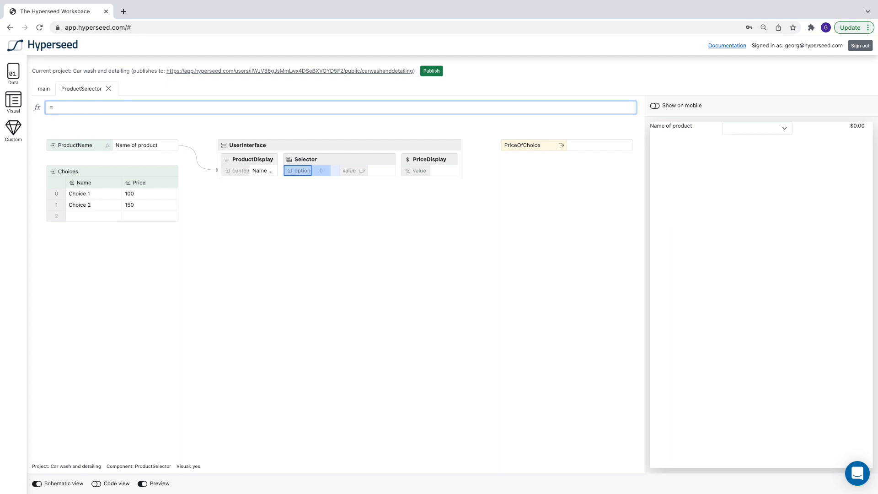
text(Ch)
key(Down)
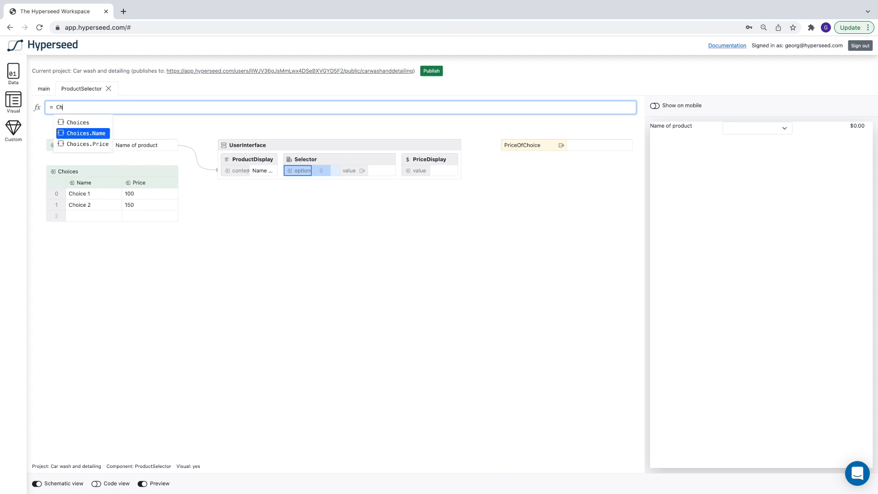
key(Return)
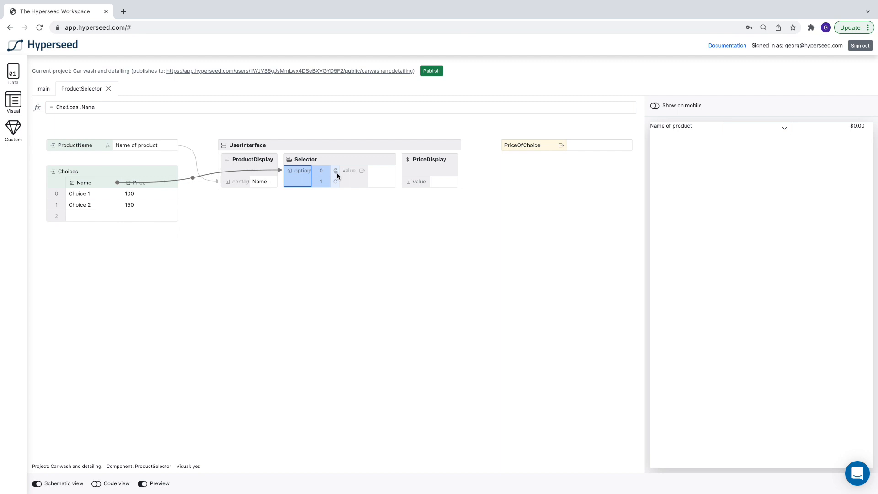
Pick Choice 2 in the preview's dropdown to test the selector.
click(772, 130)
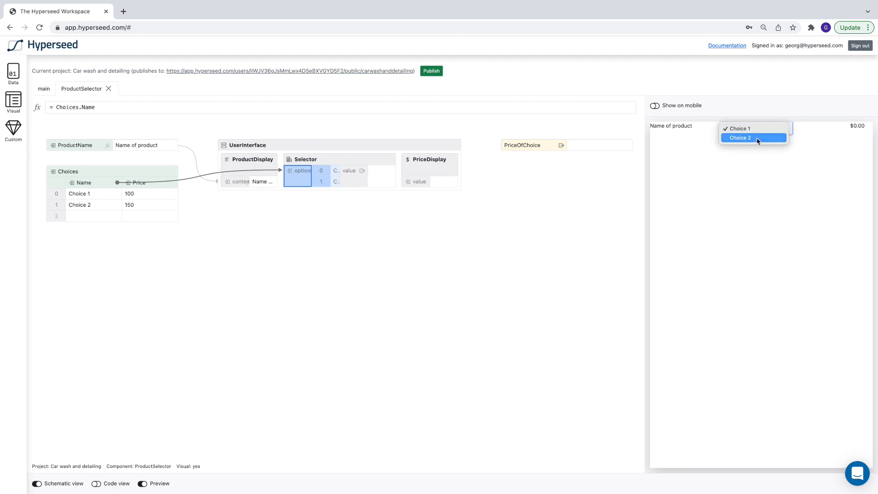
click(758, 138)
click(448, 282)
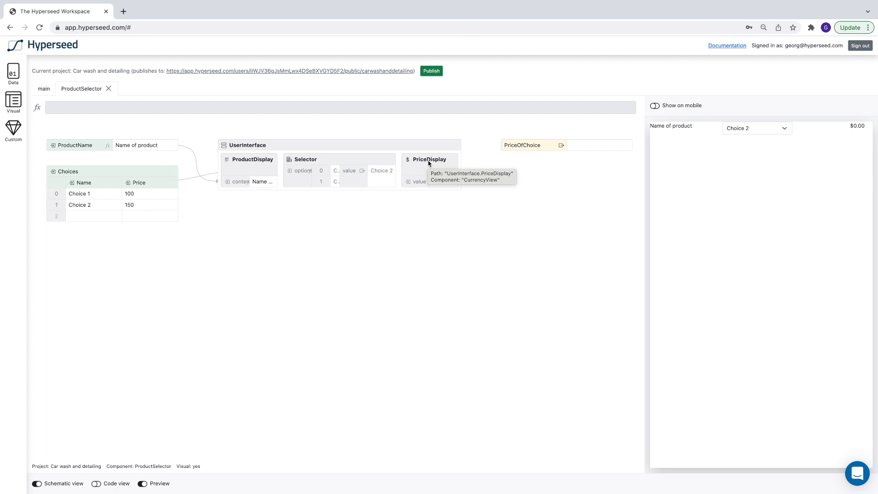
Set the PriceOfChoice output to the formula = LOOKUP(UserInterface.Selector.value, Choices.Name, Choices.Price, false).
click(525, 145)
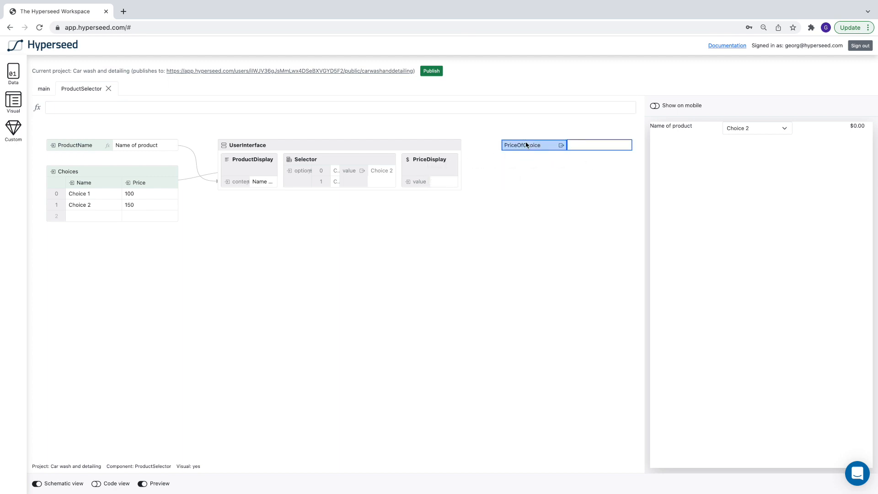
click(492, 106)
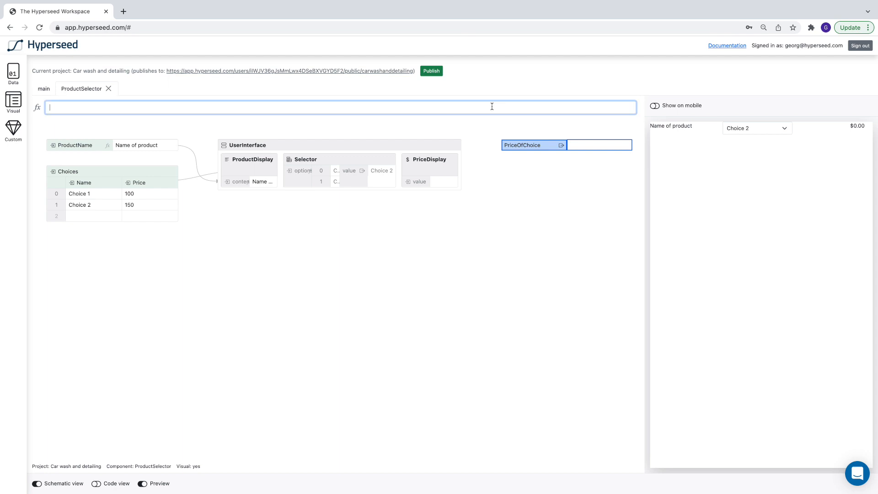
text(loo)
key(Return)
text(User)
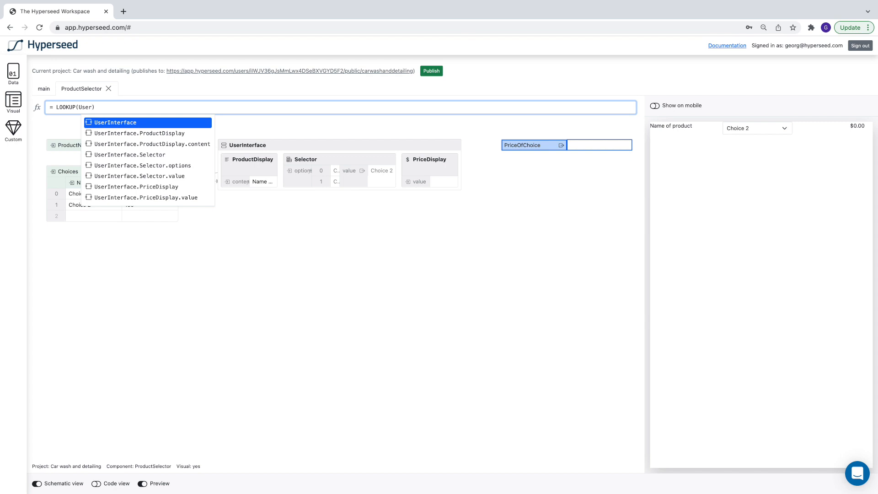
key(Down)
key(Down)
key(Down)
key(Down)
key(Down)
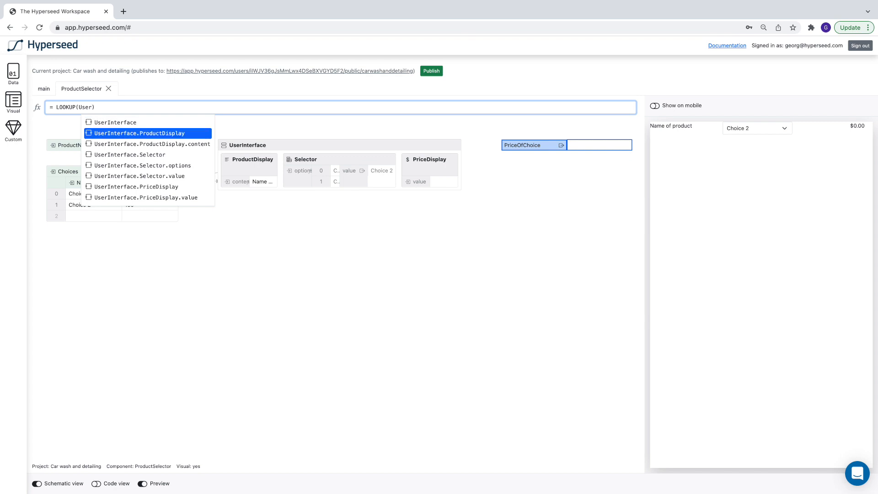
key(Return)
text(, )
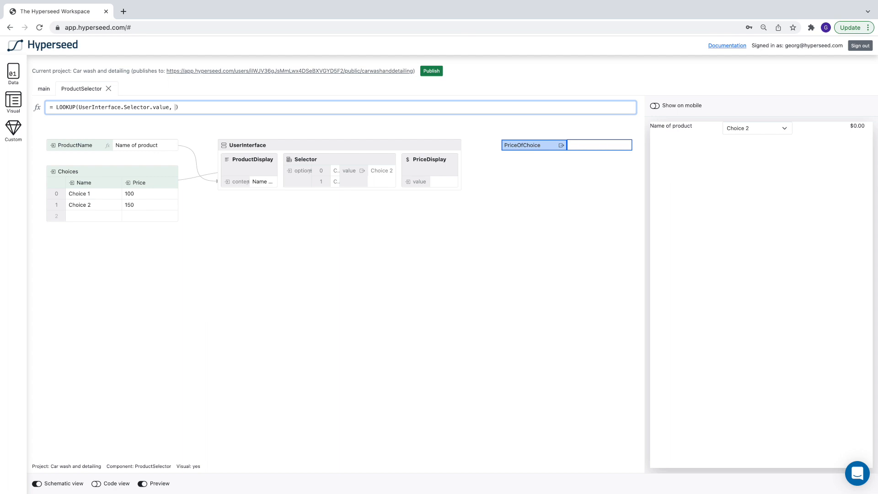
text(Ch)
key(Down)
key(Return)
text(, Ch)
key(Down)
key(Down)
key(Return)
text(, false)
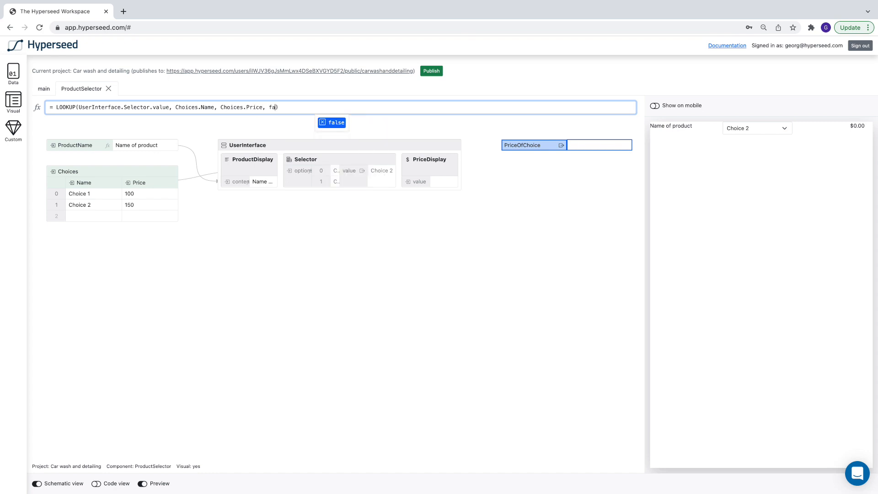
key(Return)
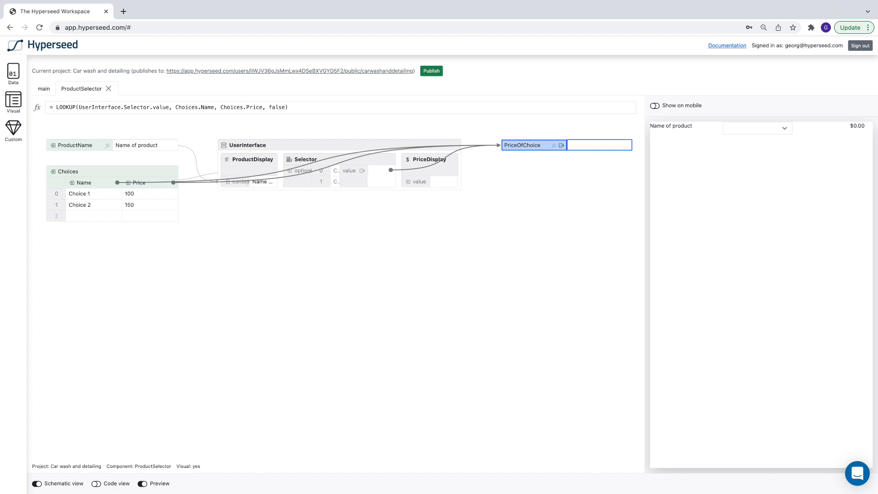
Pick Choice 2 in the preview's dropdown to test the price lookup.
click(782, 131)
click(782, 130)
click(767, 127)
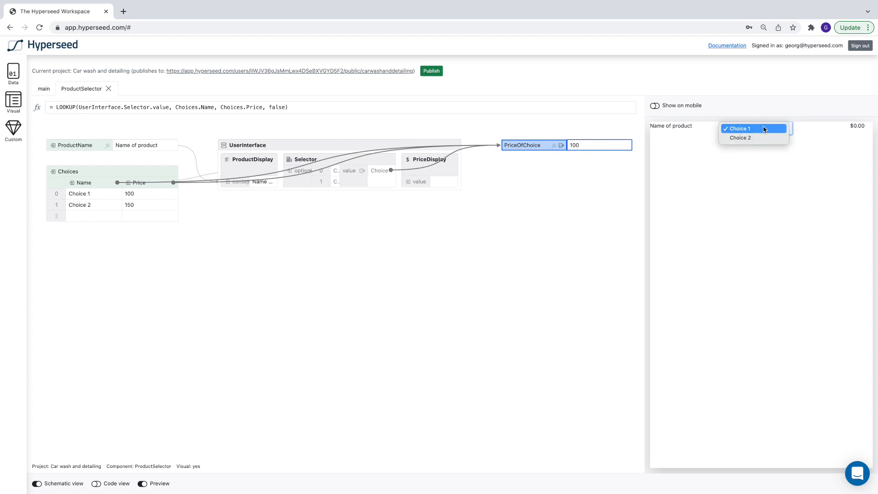
click(748, 138)
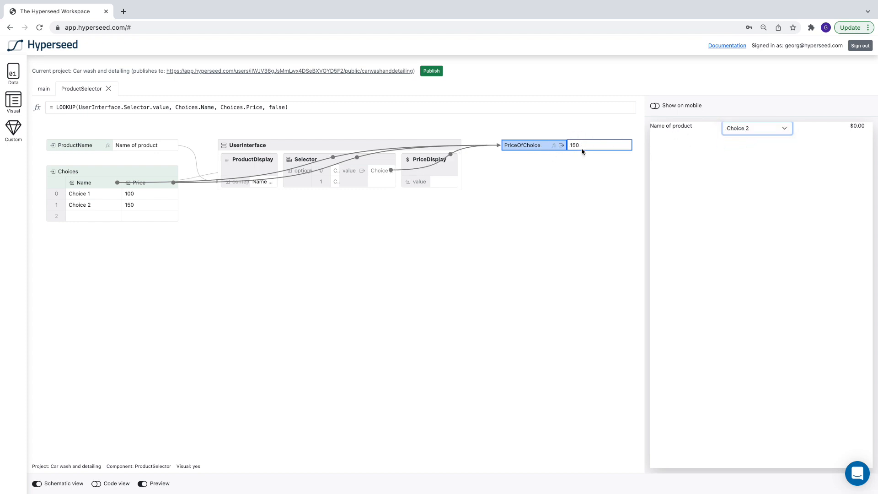
click(467, 293)
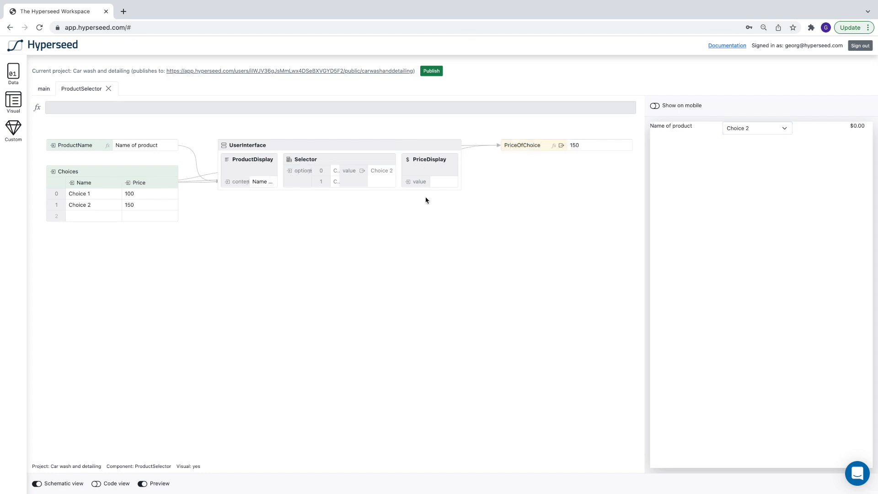
Set the PriceDisplay value to the formula = PriceOfChoice.
click(418, 181)
click(376, 108)
text(pric)
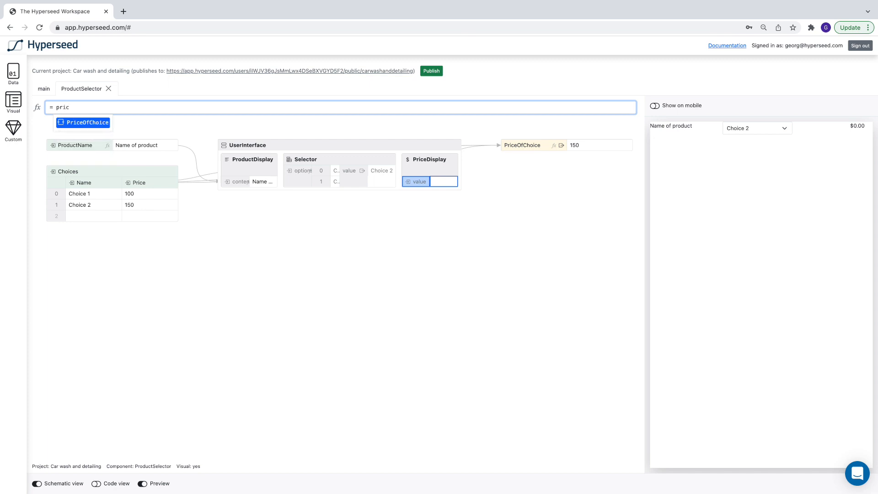
key(Return)
key(Return)
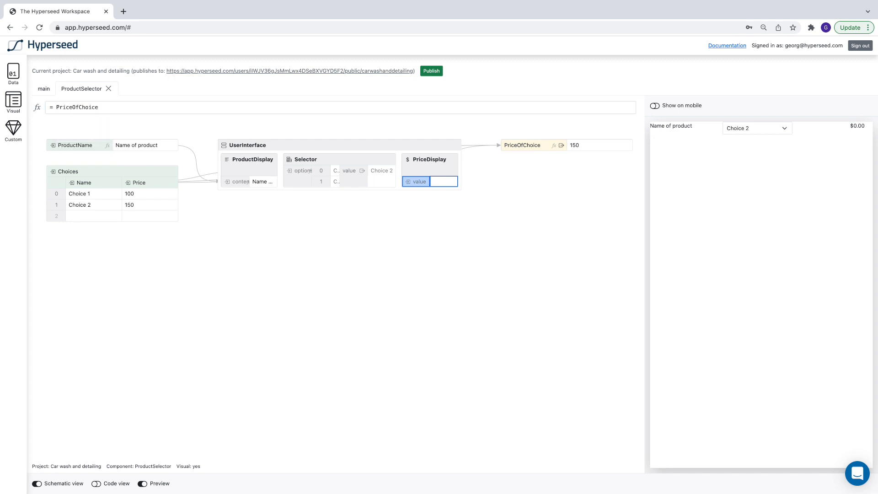
Switch the preview dropdown between Choice 1 and Choice 2 to test the displayed price.
click(747, 132)
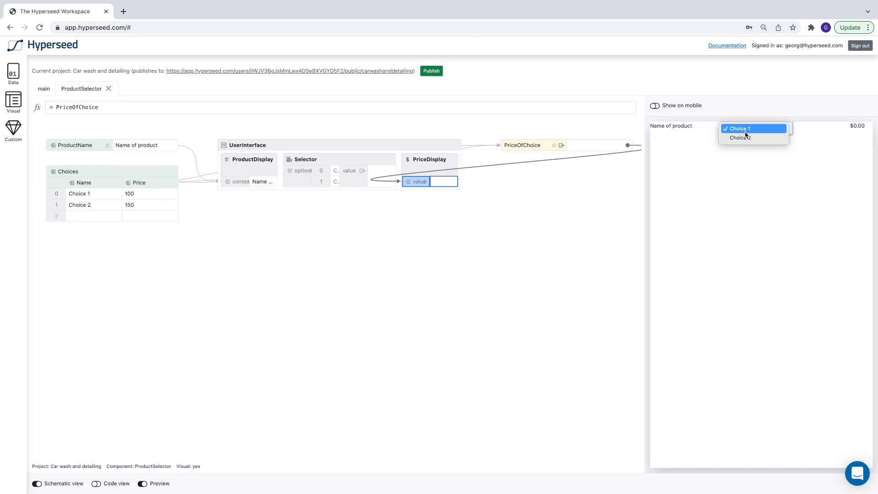
click(746, 131)
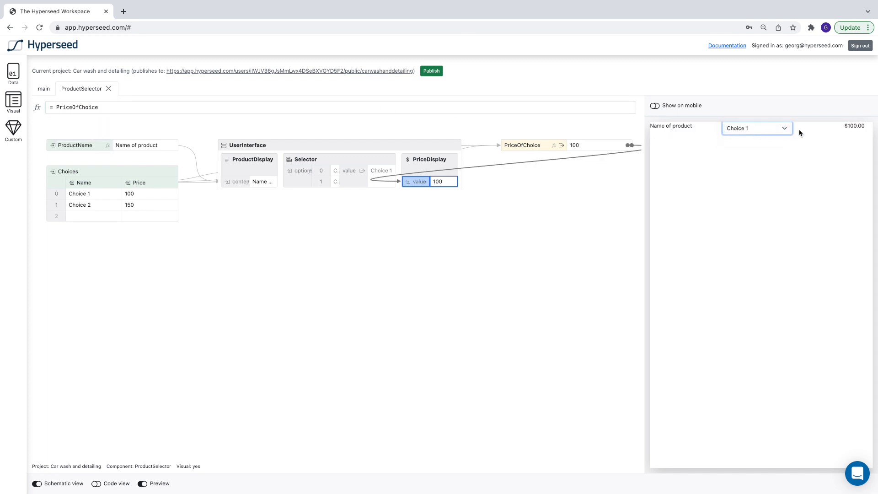
click(775, 128)
click(763, 138)
click(486, 247)
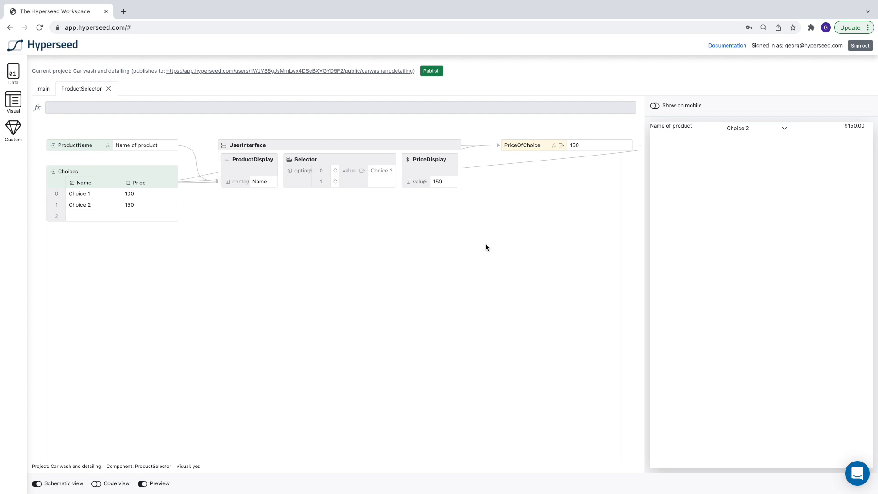
On the main component, delete the old CarWash and CarDetailing groups, keeping only the headline.
click(43, 89)
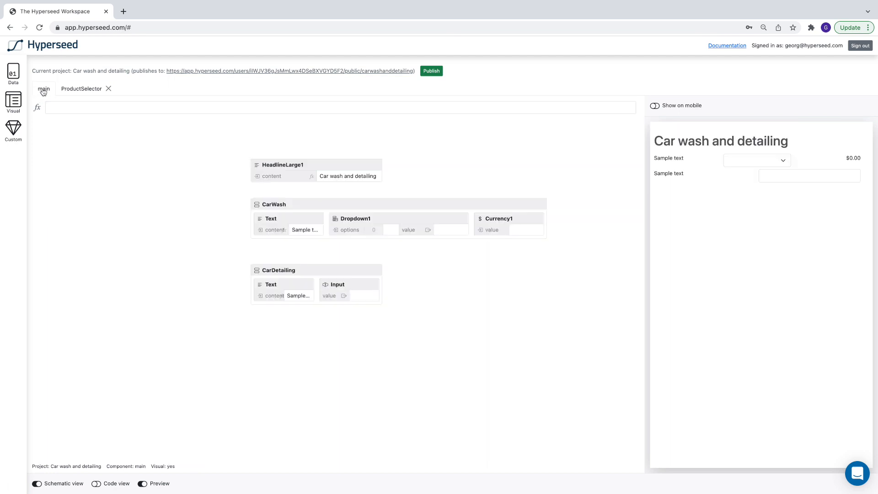
click(341, 205)
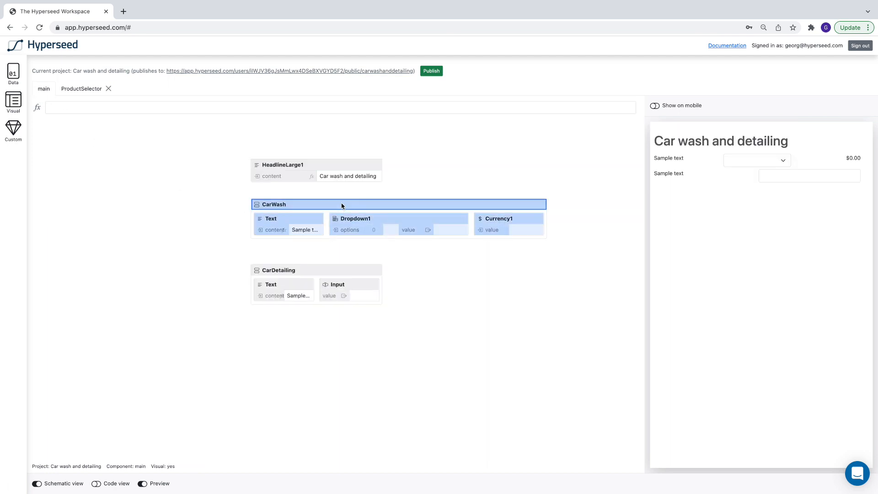
key(Delete)
click(316, 270)
key(Delete)
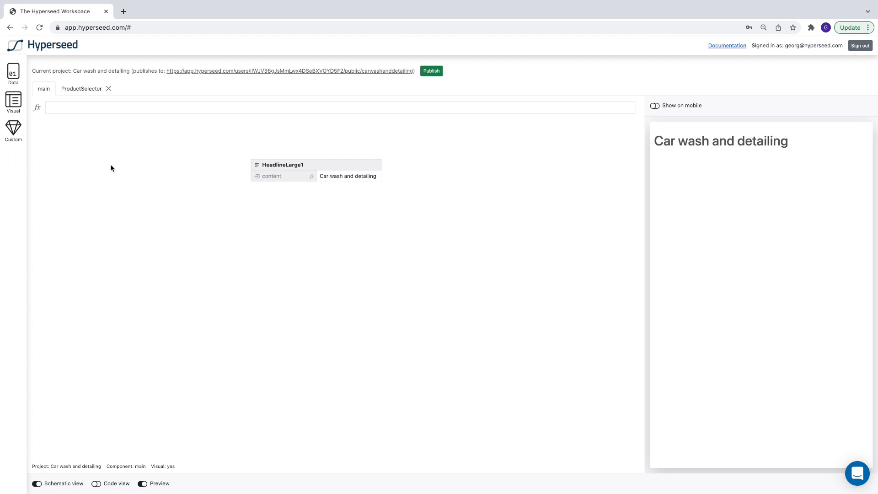
Place a ProductSelector custom component below the headline on the main canvas.
click(18, 129)
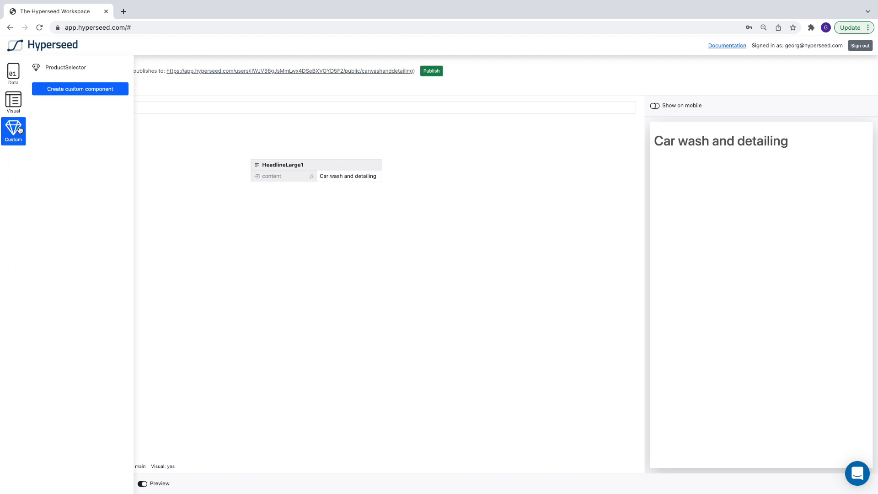
click(58, 67)
drag(59, 67, 252, 199)
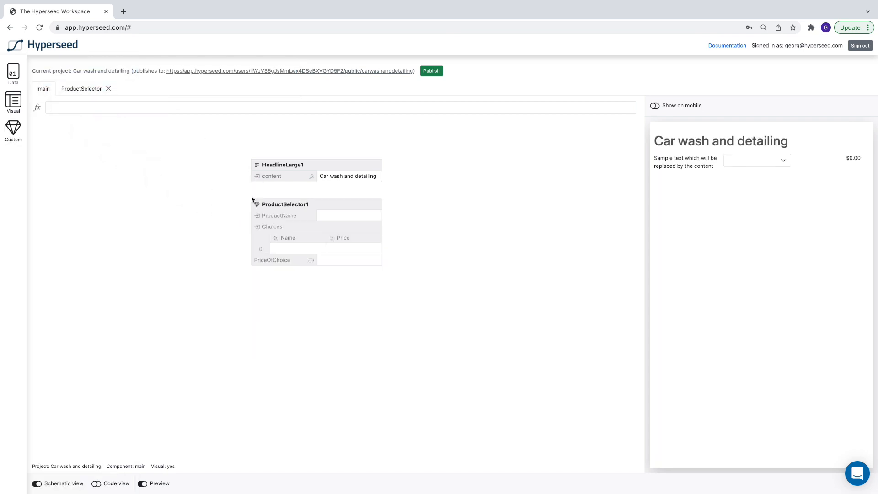
Set the ProductSelector's ProductName to Car wash.
double_click(334, 217)
text(Car)
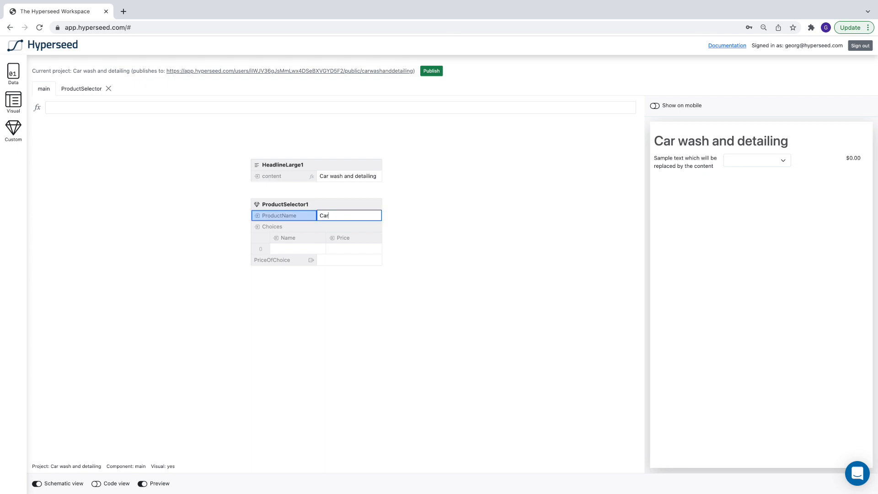
text( wash)
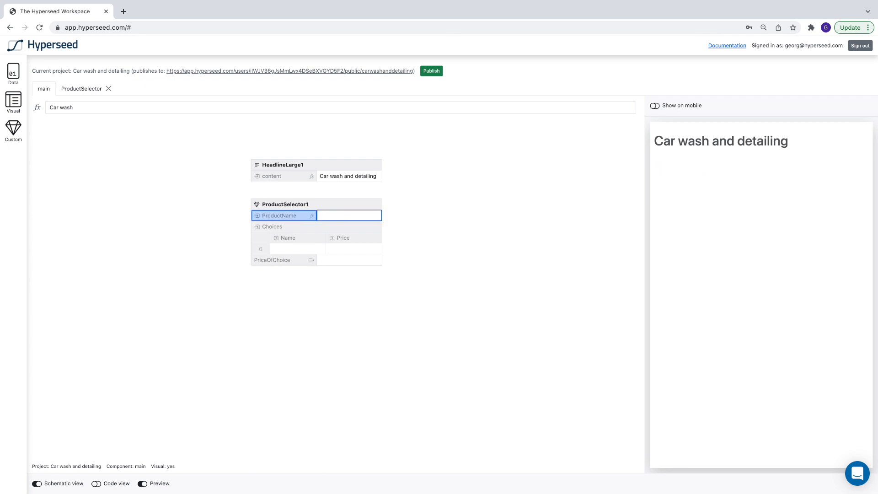
Fill its Choices with Outside only 12, With vacuum 25 and With wax 35.
click(302, 250)
text(Outside only)
click(338, 248)
text(12)
click(290, 260)
text(With vacuum)
click(339, 260)
text(25)
click(293, 270)
text(With wax)
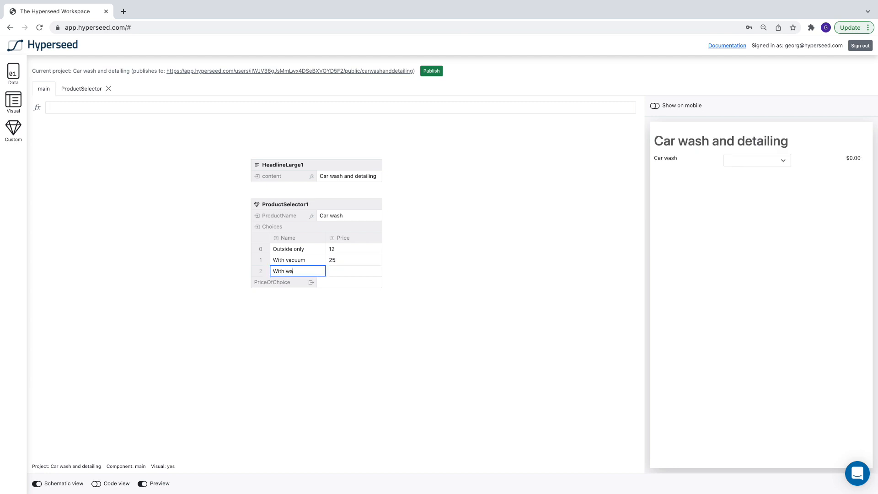
click(339, 270)
text(35)
key(Return)
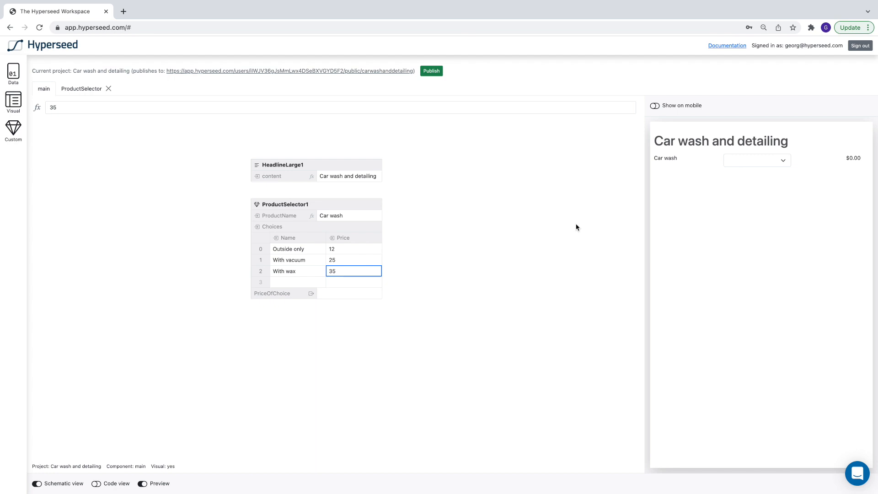
Pick With vacuum in the preview's Car wash dropdown to test it.
click(746, 160)
click(753, 169)
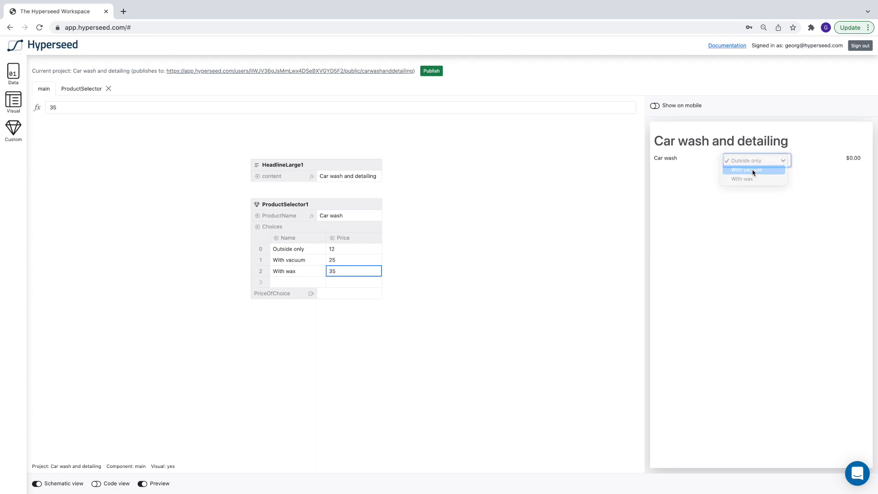
click(571, 276)
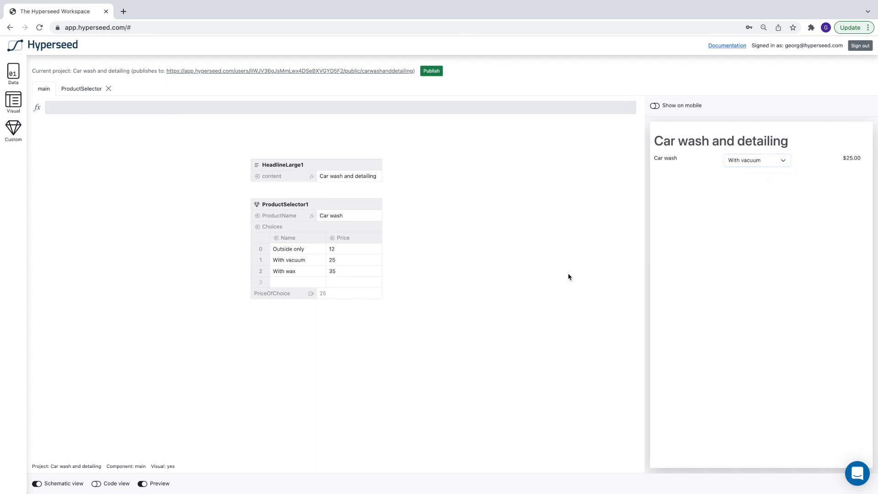
Rename the ProductSelector instance to CarWash.
double_click(276, 204)
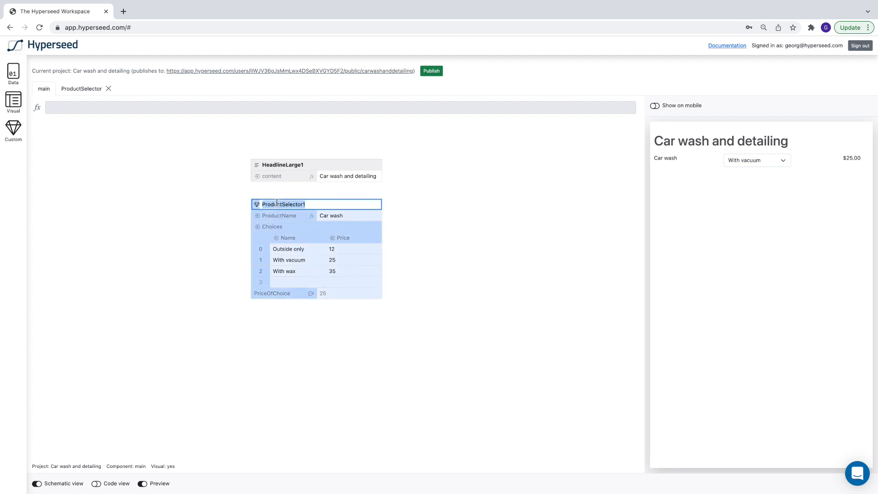
text(CarWash)
key(Return)
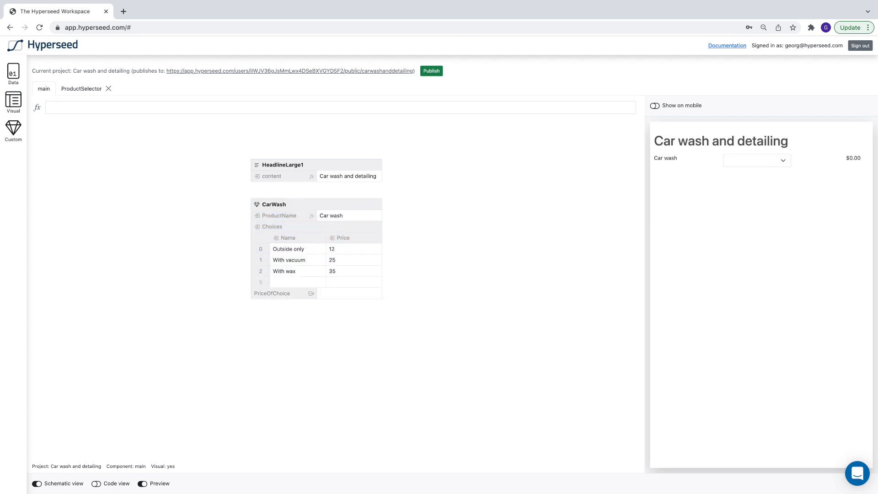
Place a second ProductSelector below CarWash and rename it CarDetailing.
click(13, 130)
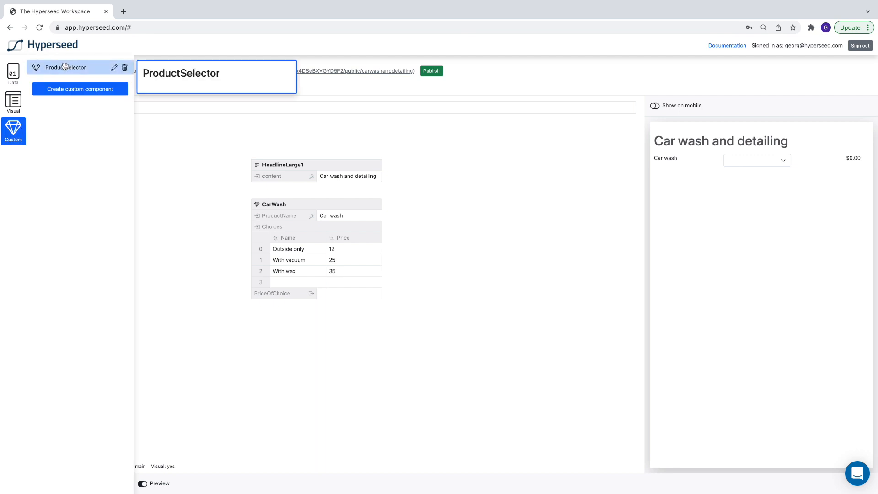
drag(65, 67, 251, 317)
double_click(286, 323)
text(CarDetailing)
key(Return)
Set CarDetailing's product name to Car detailing and fill its choices with Basic 45, Extended 85, Deluxe 150.
click(331, 334)
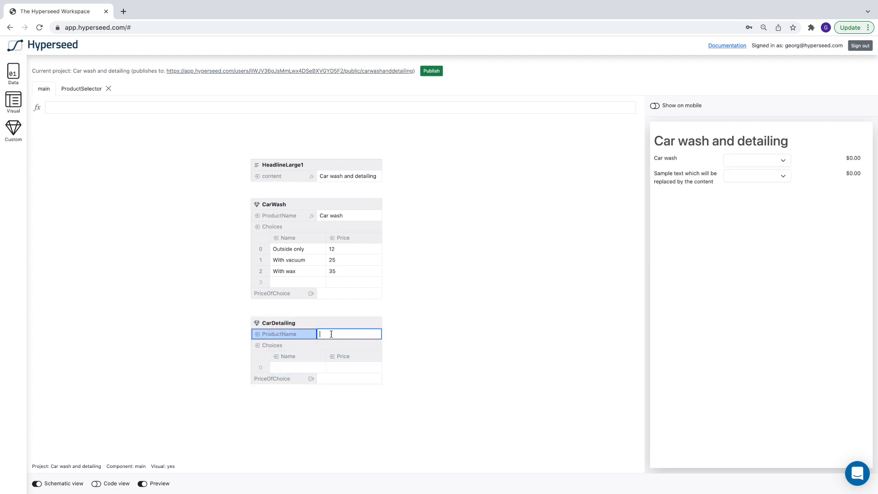
key(Return)
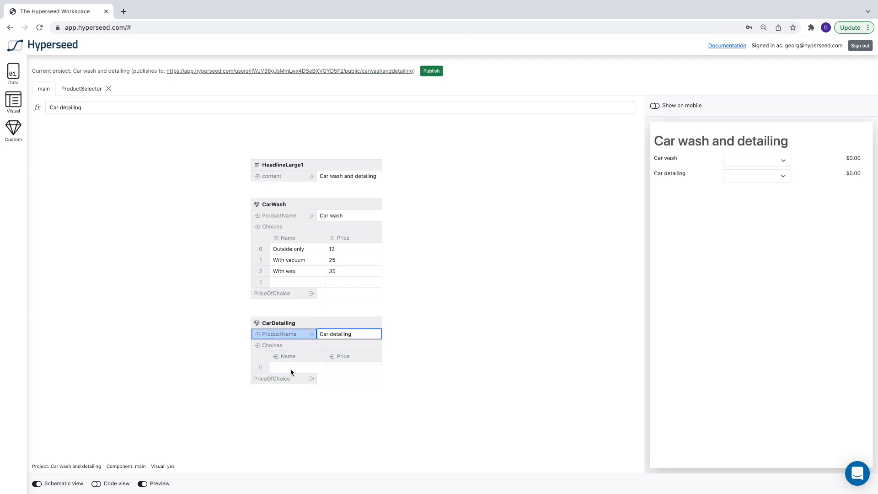
click(292, 369)
text(Basic)
click(341, 368)
text(45)
click(285, 378)
text(Extended)
click(341, 379)
text(85)
click(298, 392)
text(Deluxe)
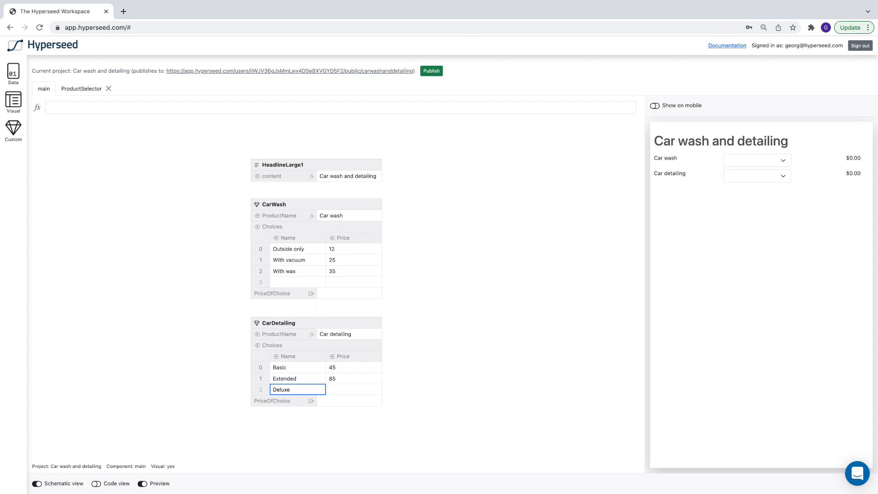
click(339, 389)
text(150)
key(Return)
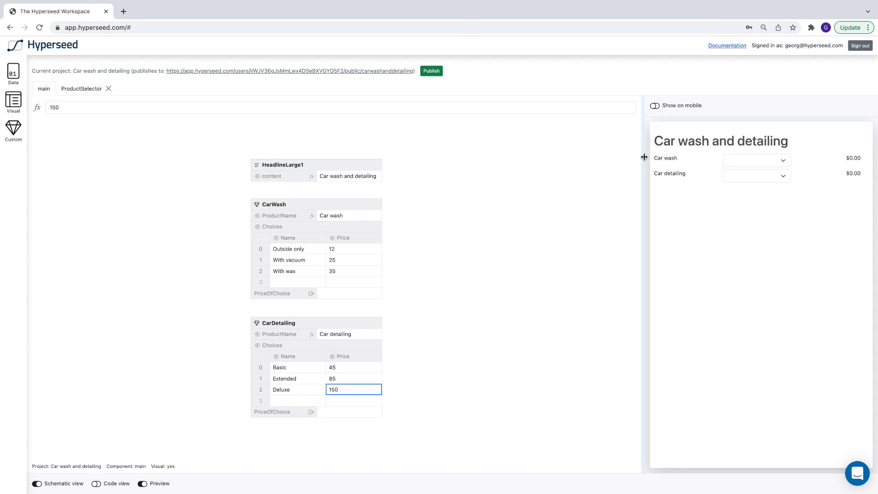
Pick With vacuum for Car wash and Deluxe for Car detailing in the preview to test both selectors.
click(784, 159)
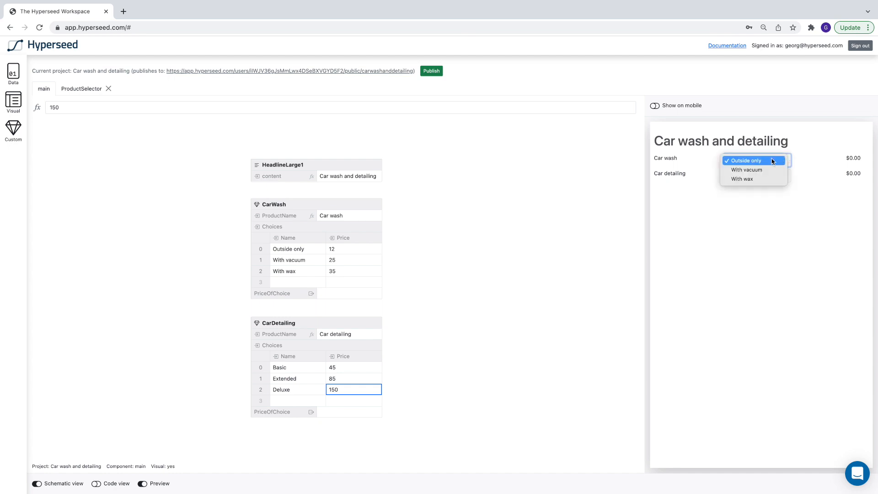
click(748, 169)
click(740, 176)
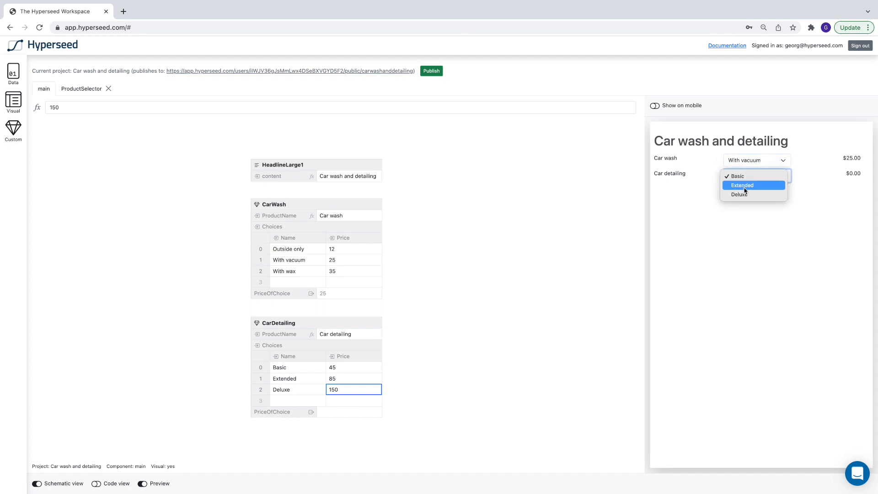
click(744, 195)
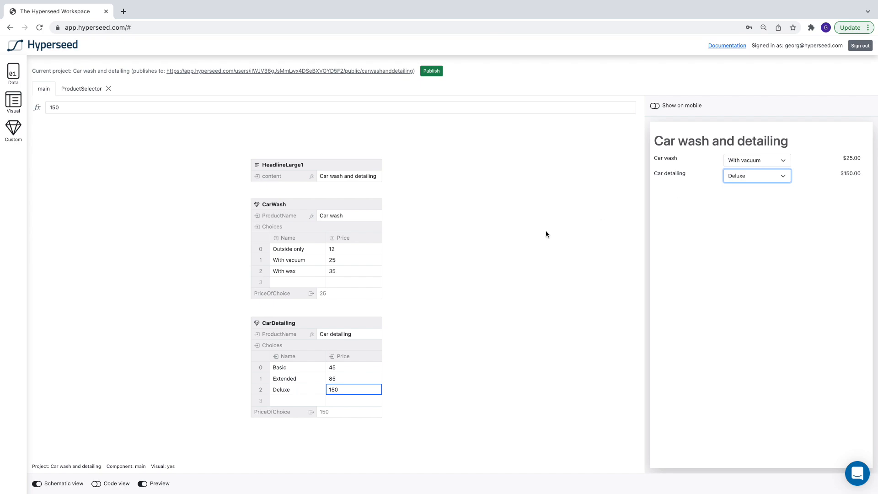
click(468, 271)
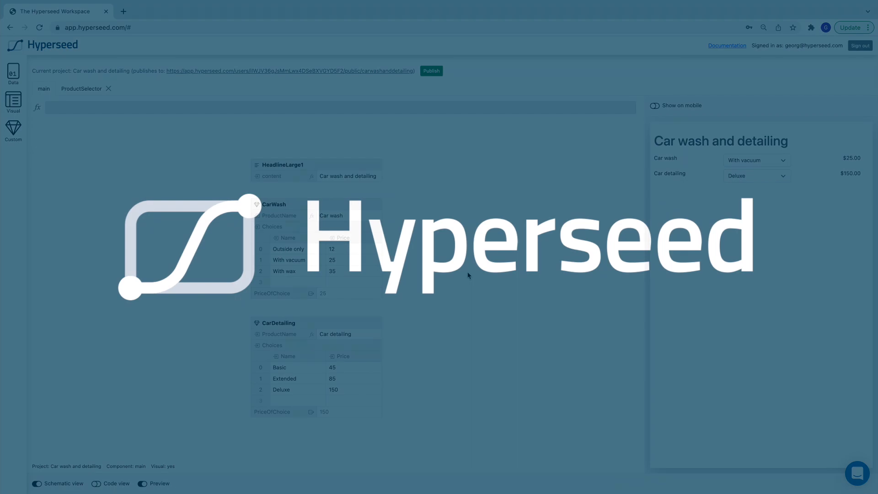